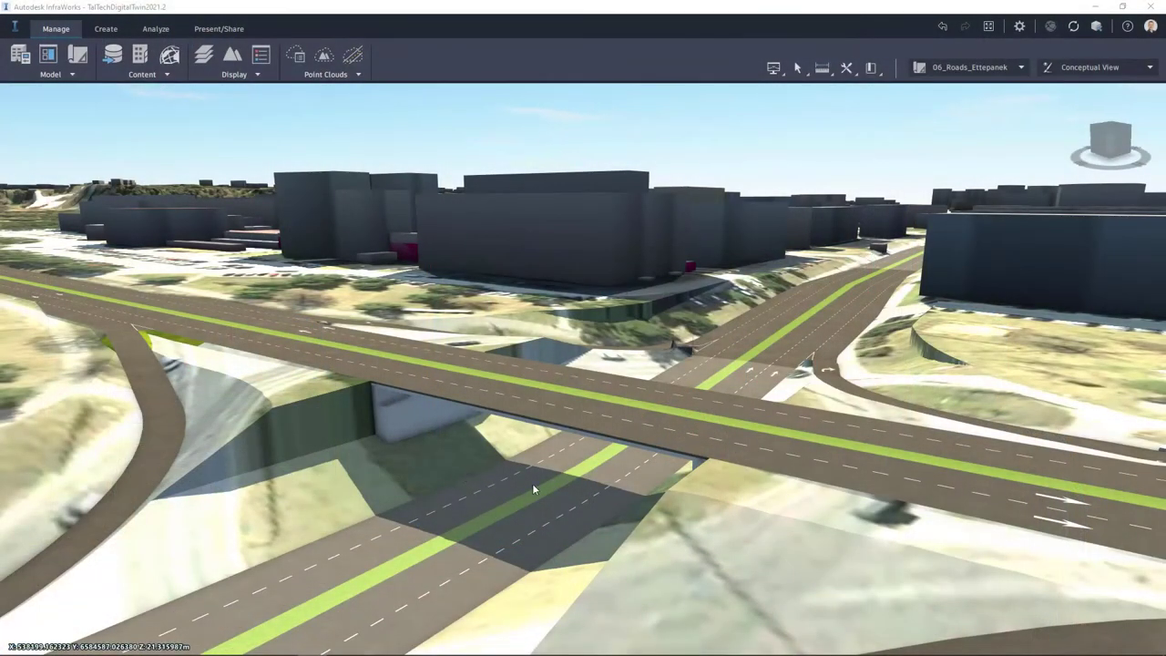
Select Bridge 1, the overpass spanning the lower road, for a line girder analysis
scroll(628, 436, up, 1)
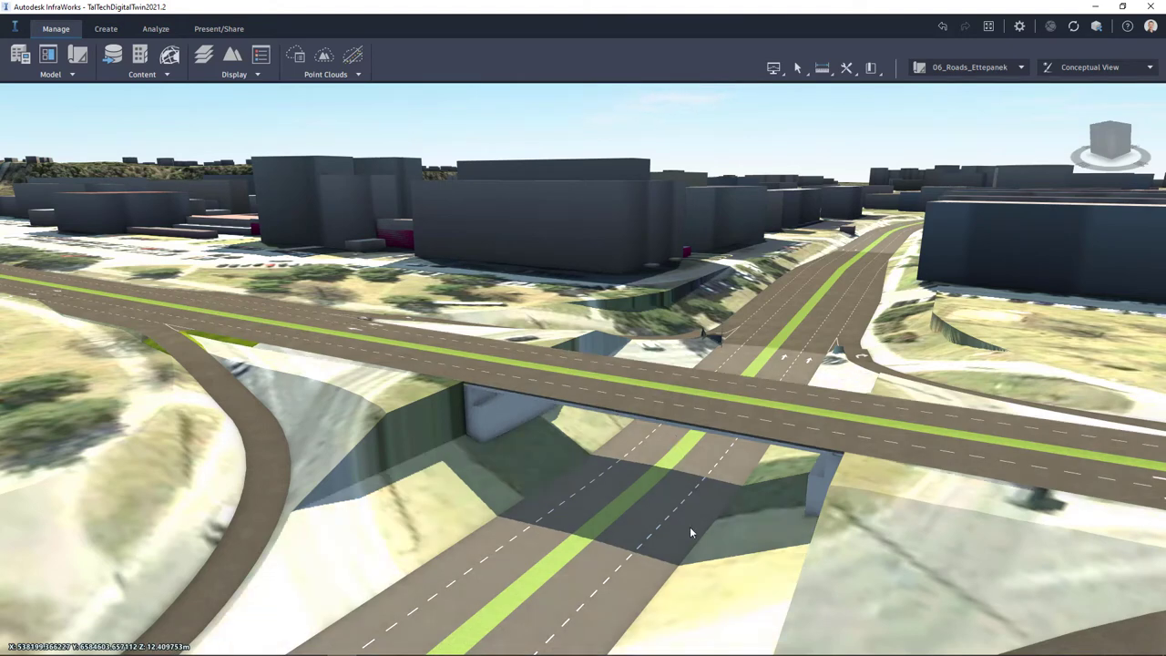
scroll(707, 536, up, 2)
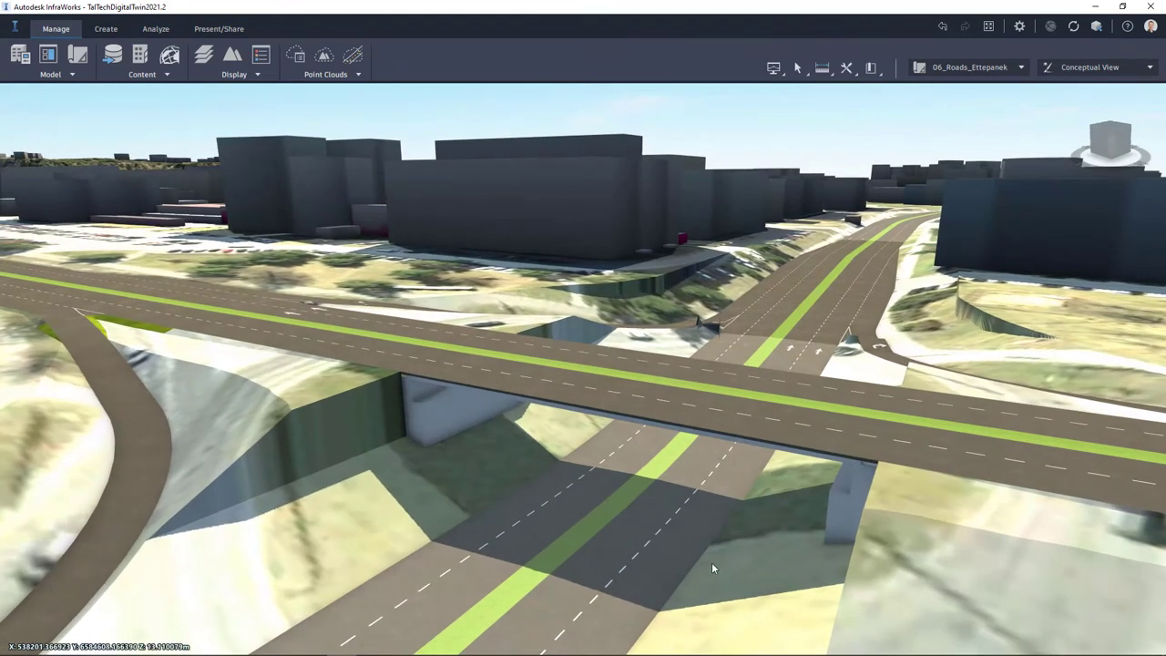
scroll(712, 562, up, 2)
scroll(714, 545, down, 3)
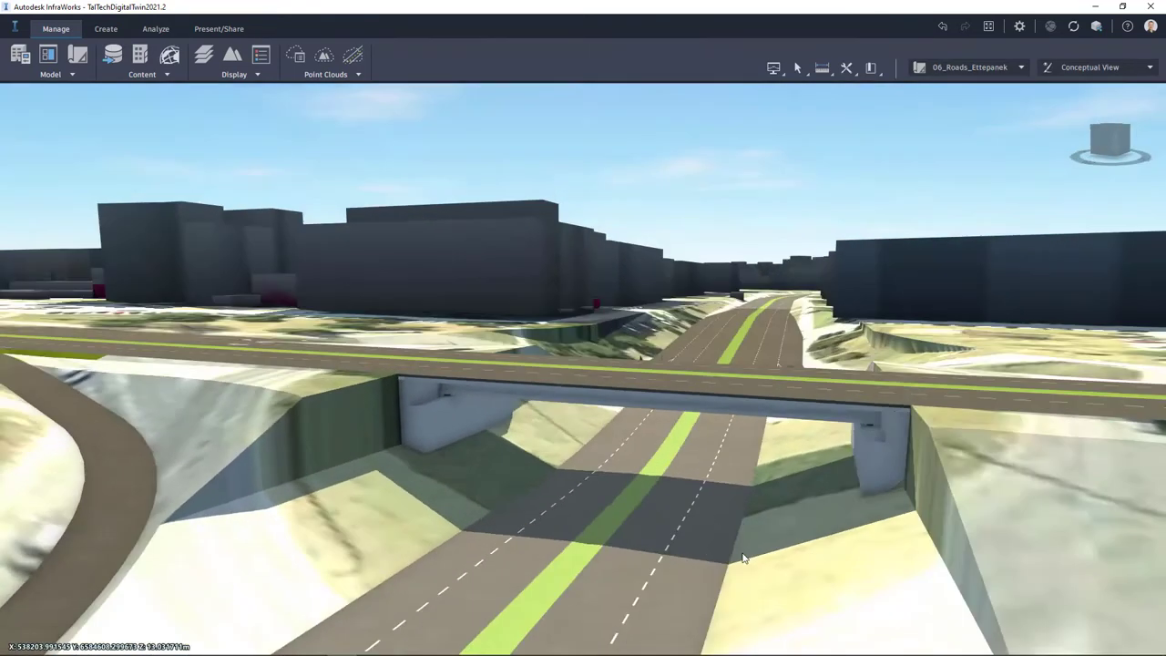
scroll(739, 559, up, 1)
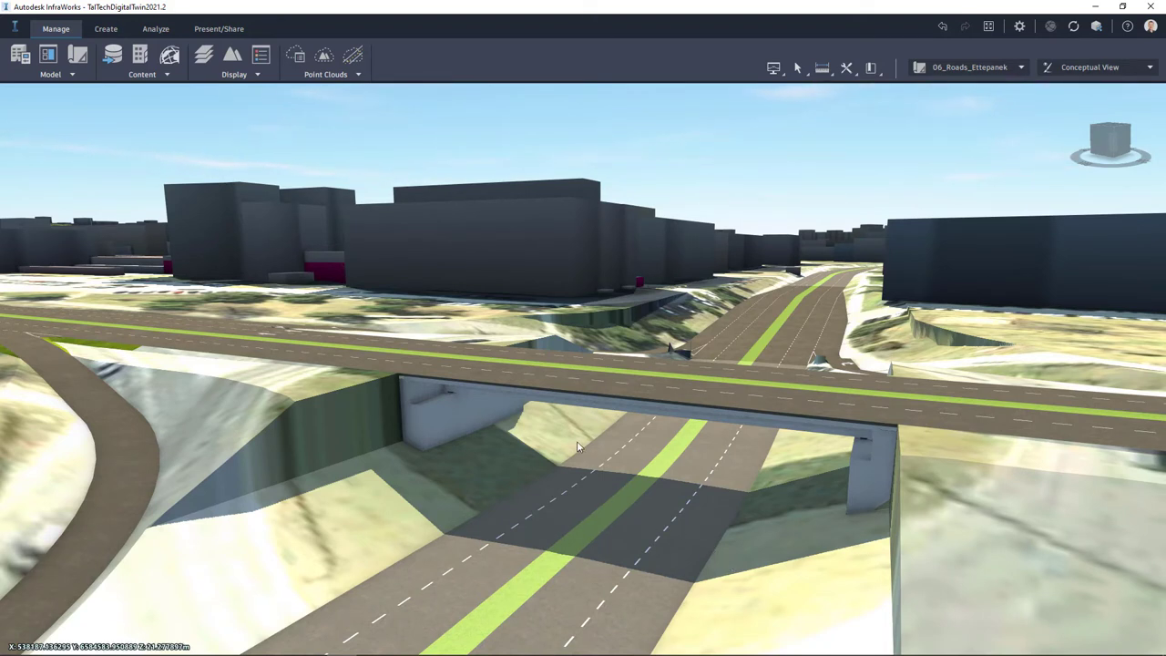
click(158, 31)
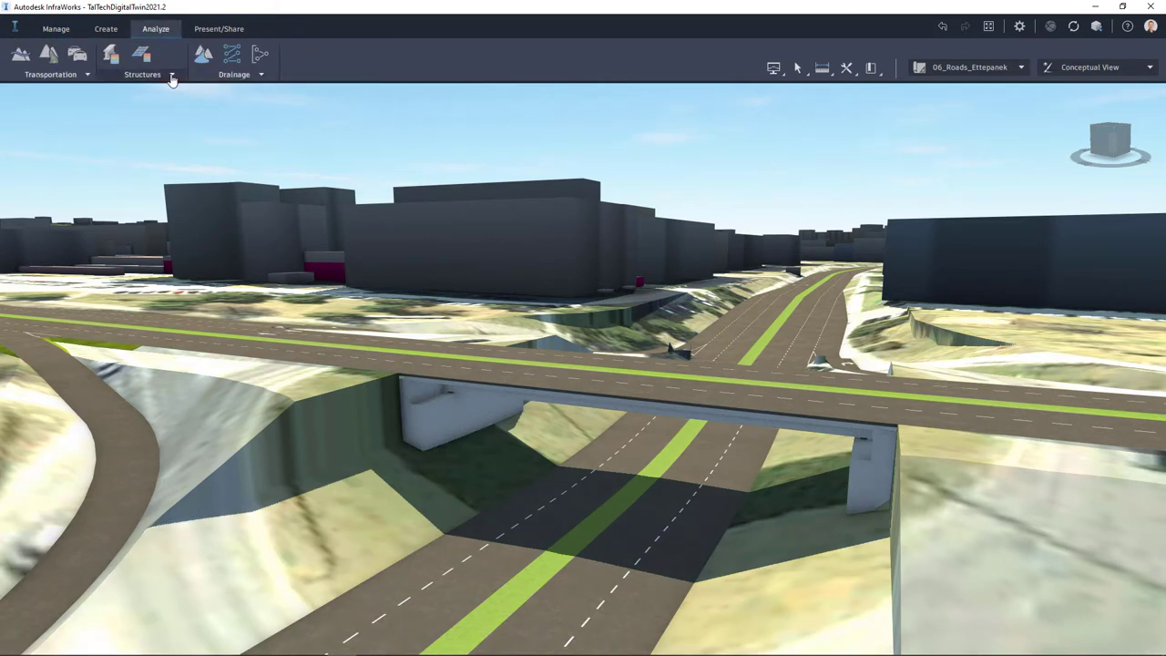
click(173, 76)
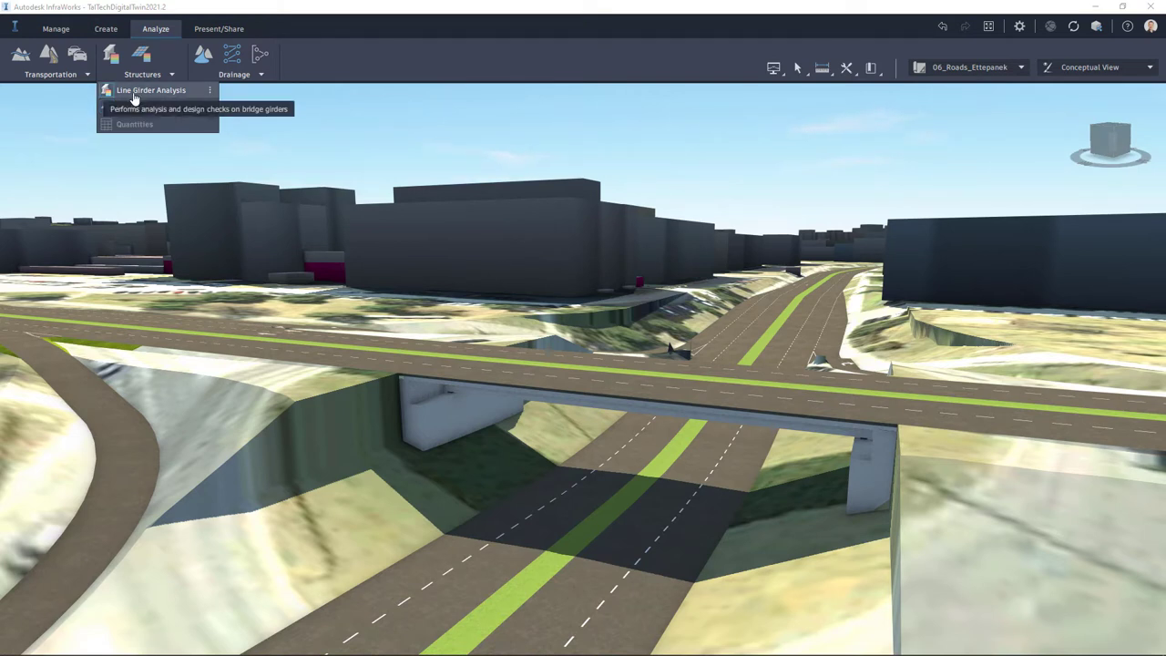
click(134, 94)
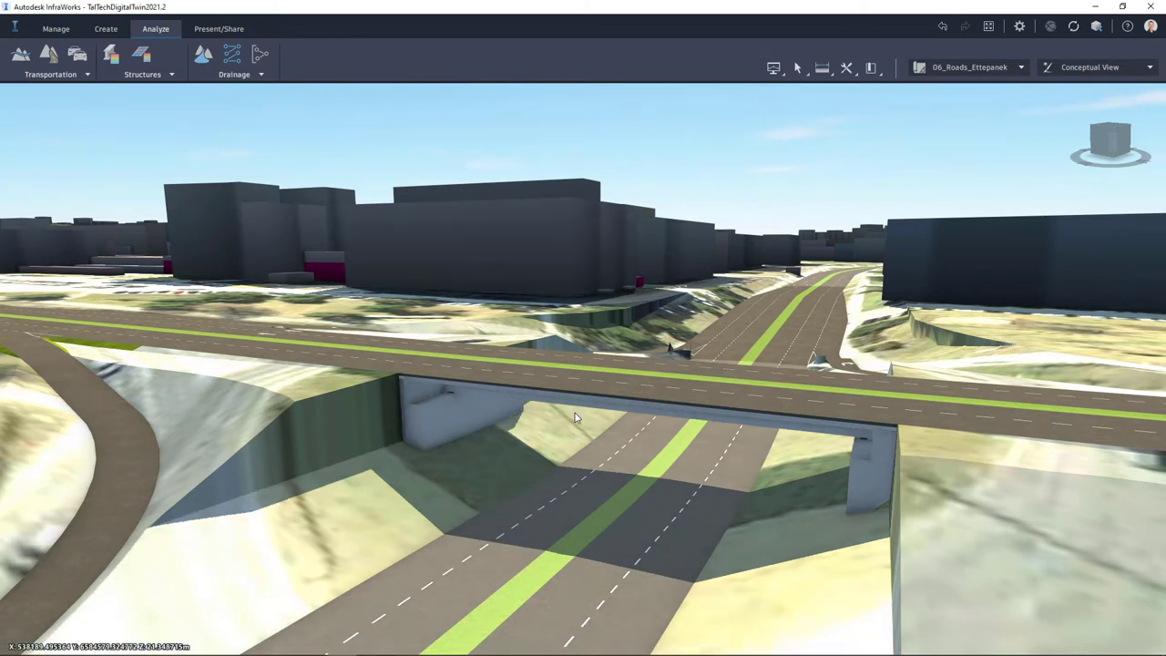
click(575, 417)
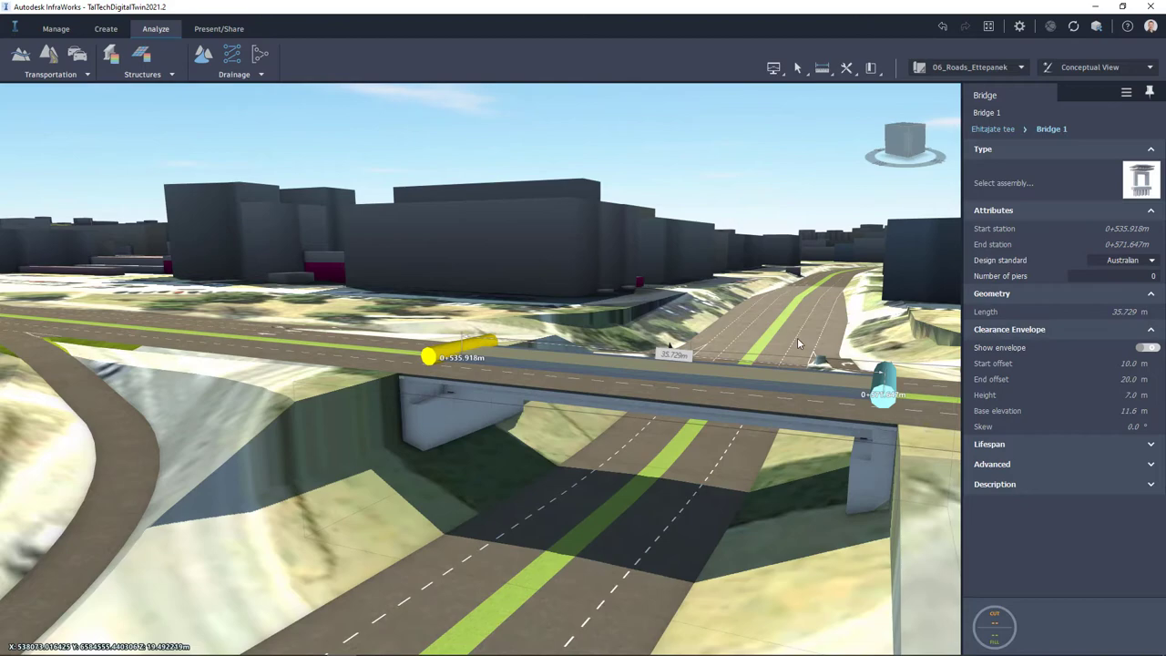
Examine the design standards available for the selected bridge
middle_drag(766, 359, 614, 467)
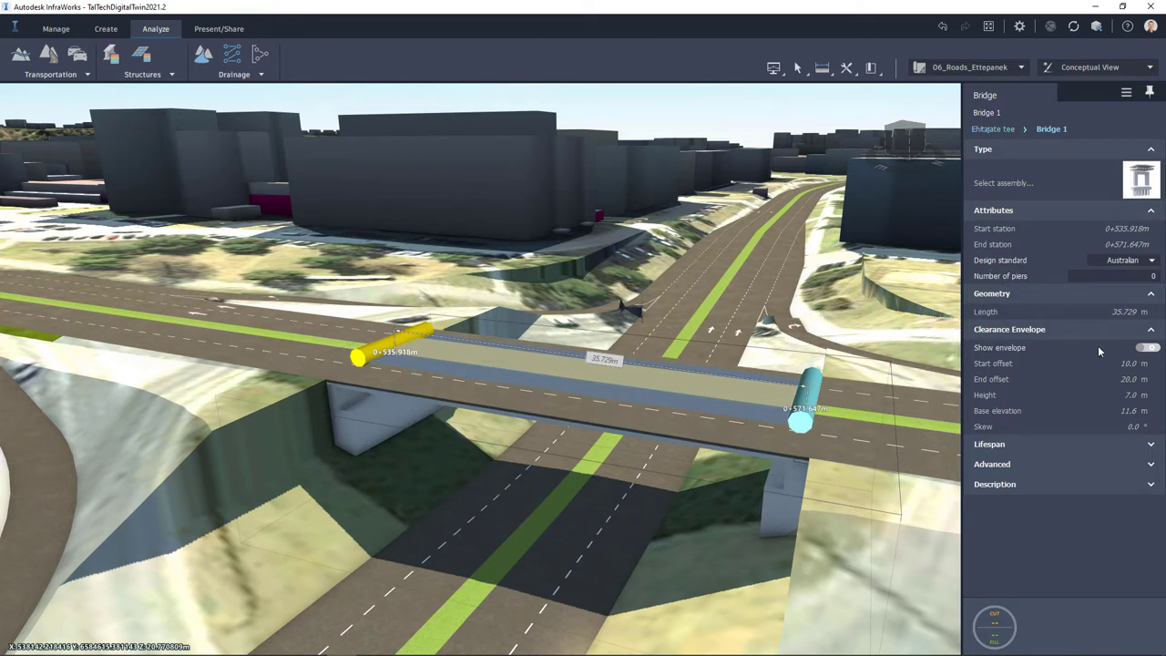
click(1152, 262)
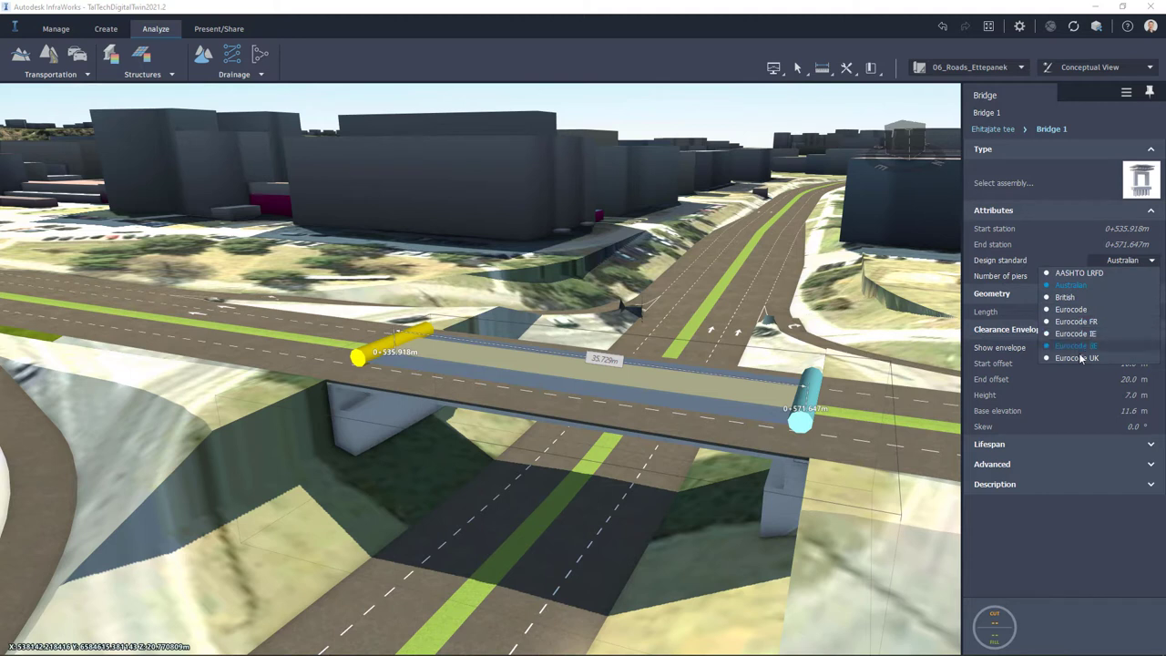
click(973, 260)
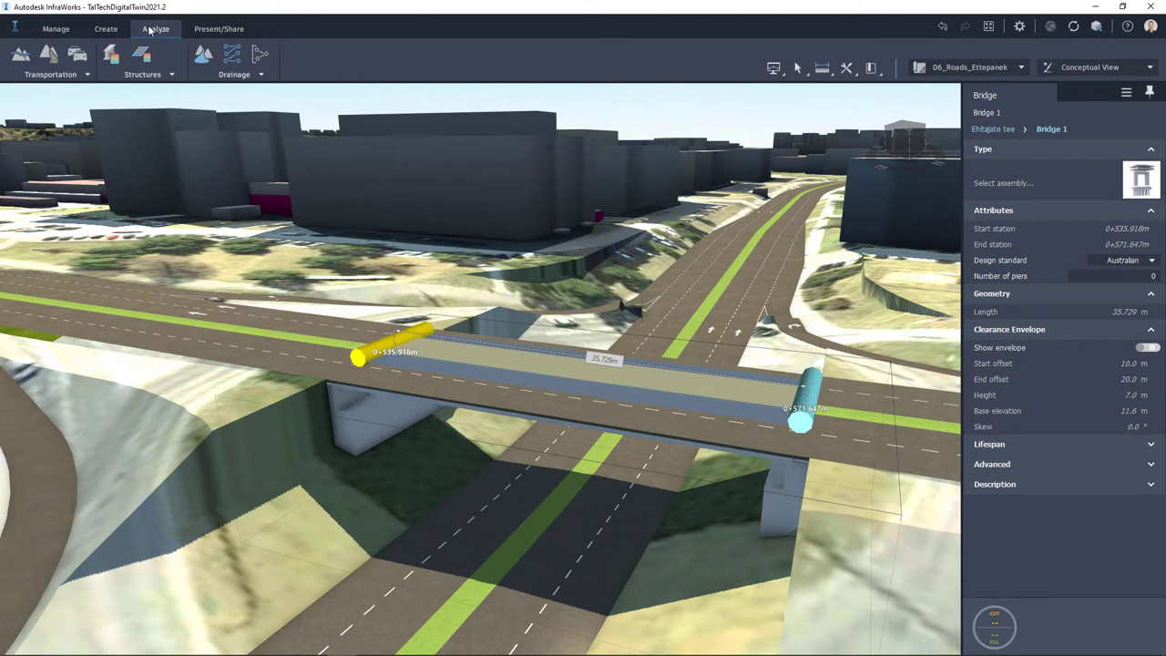
Open the Line Girder Analysis settings for Bridge 1 and enable the option to consider deflected tendons
click(168, 75)
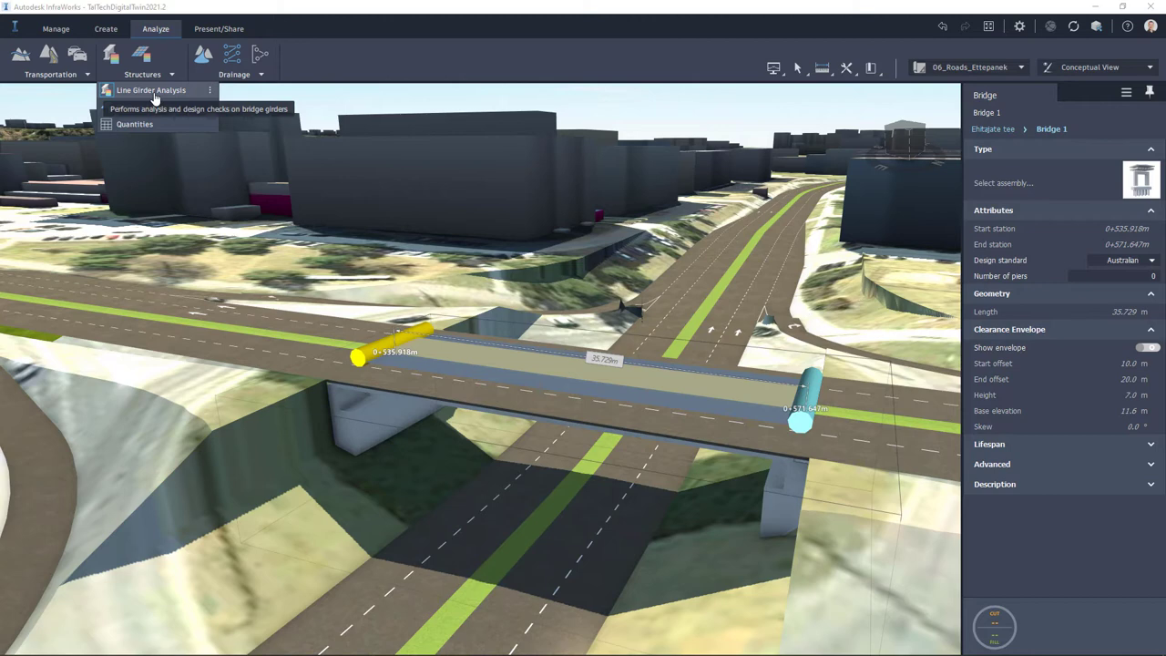
click(155, 91)
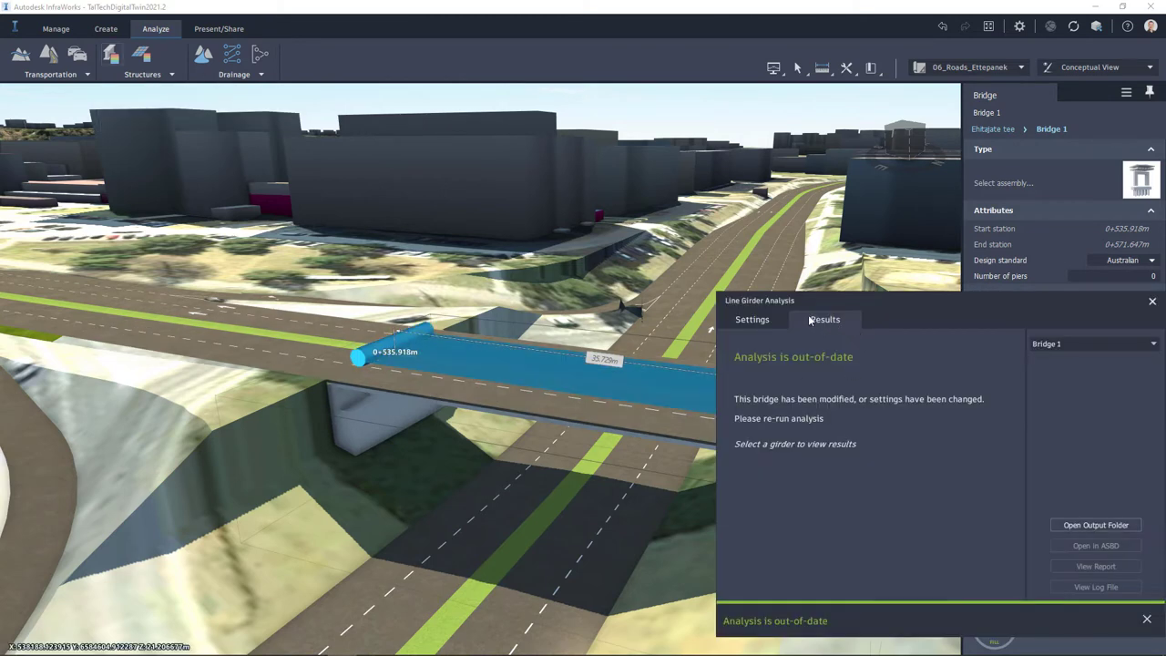
click(772, 317)
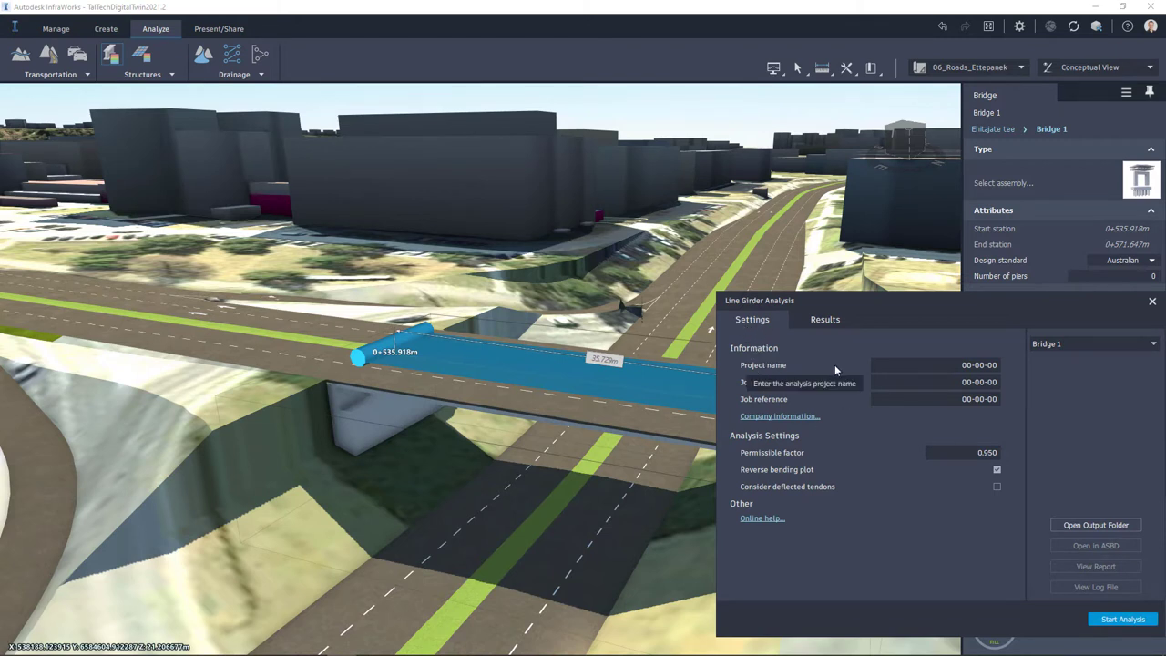
click(810, 418)
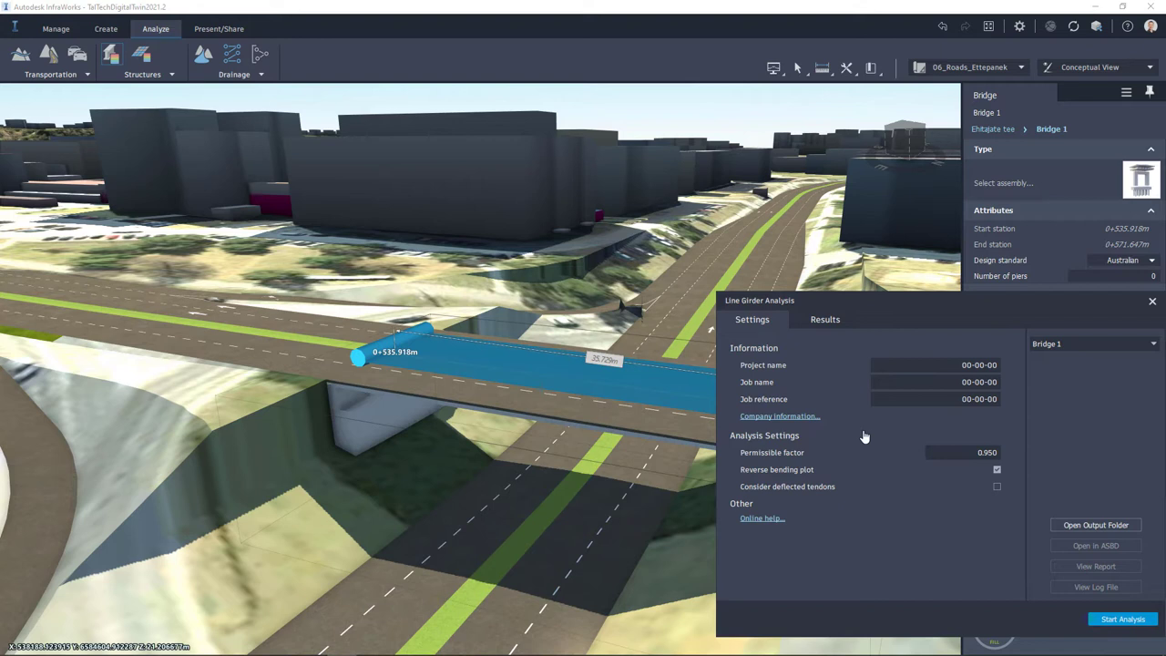
click(757, 244)
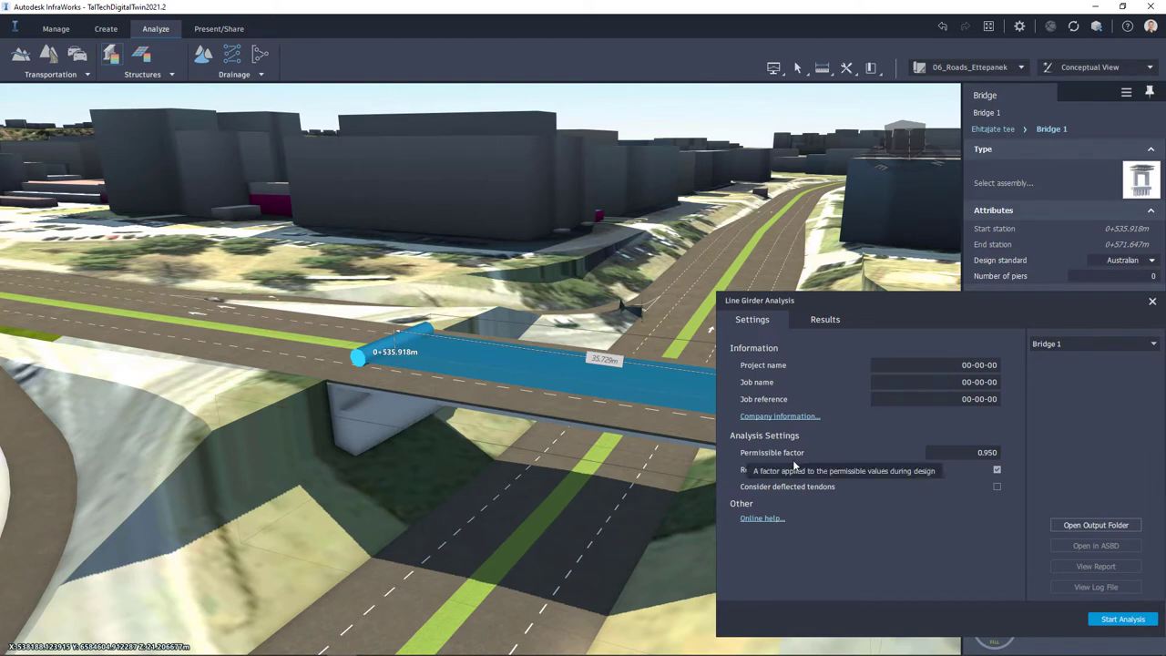
click(996, 487)
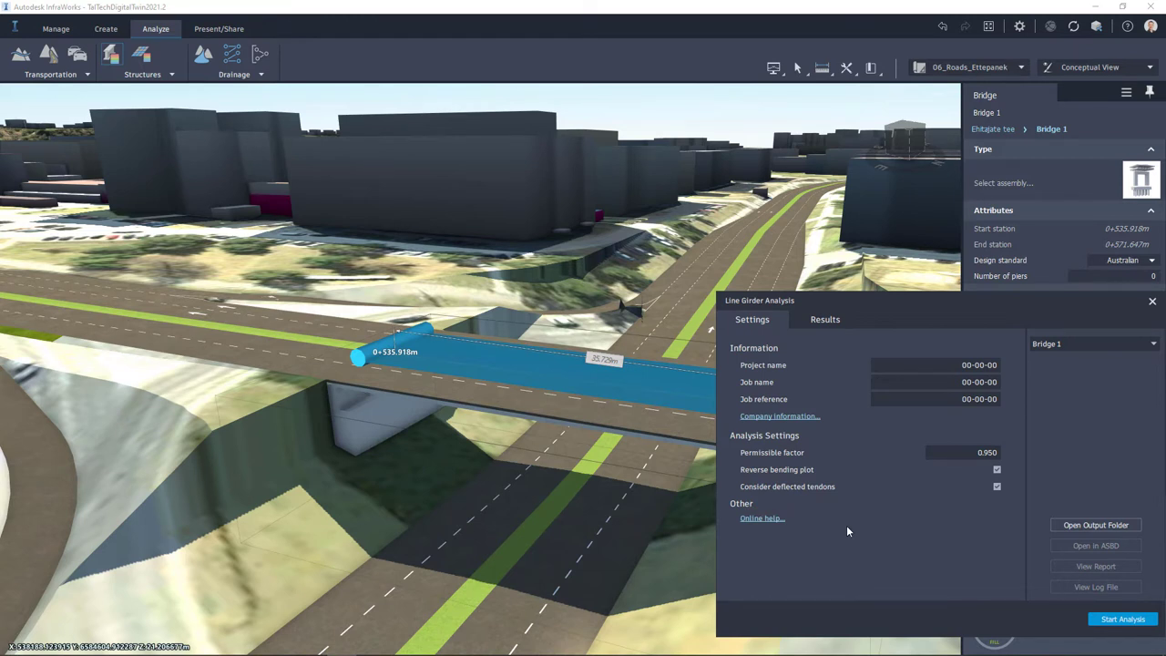
Run the line girder analysis on Bridge 1 and check its output folder
click(1069, 345)
click(1069, 346)
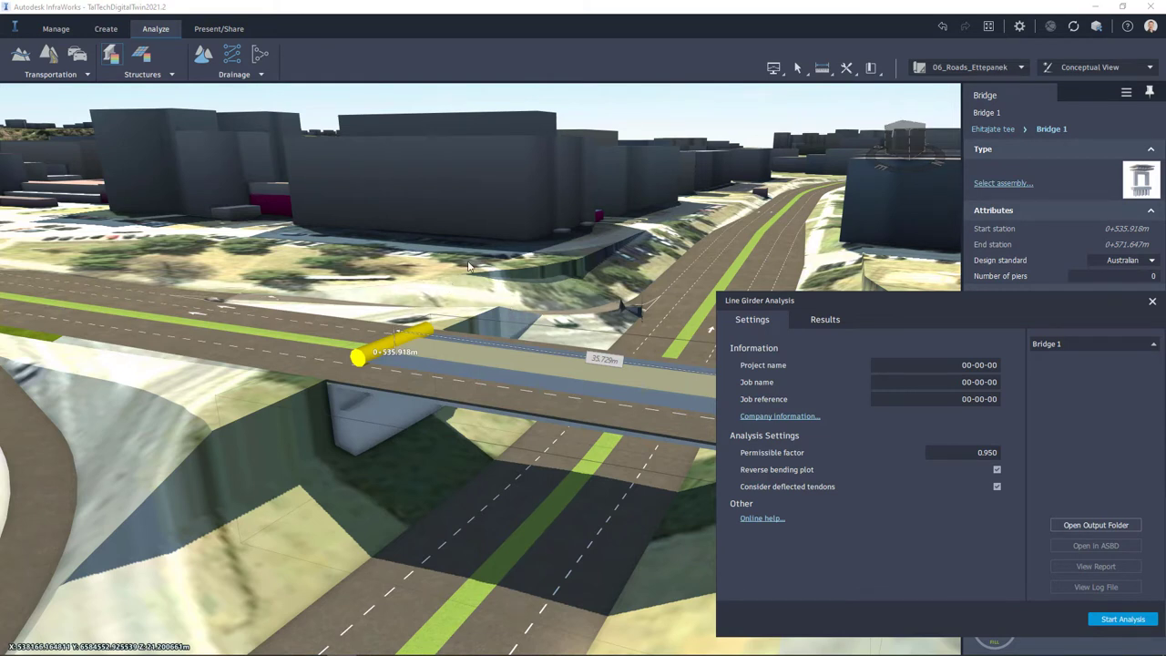
click(1077, 345)
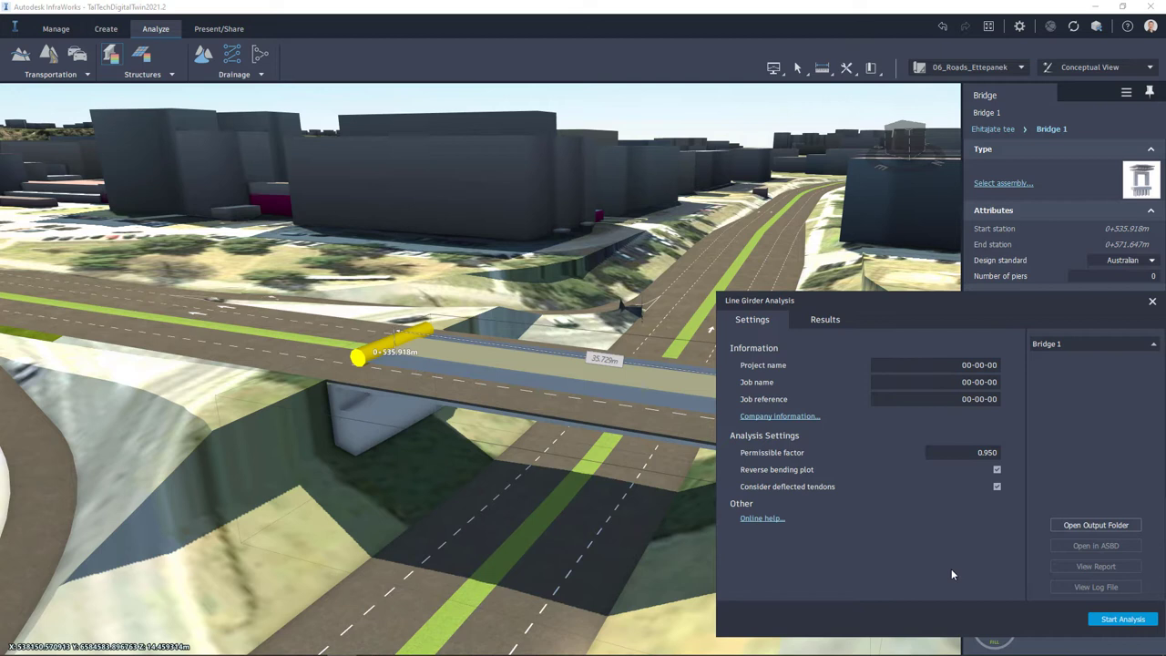
click(1126, 620)
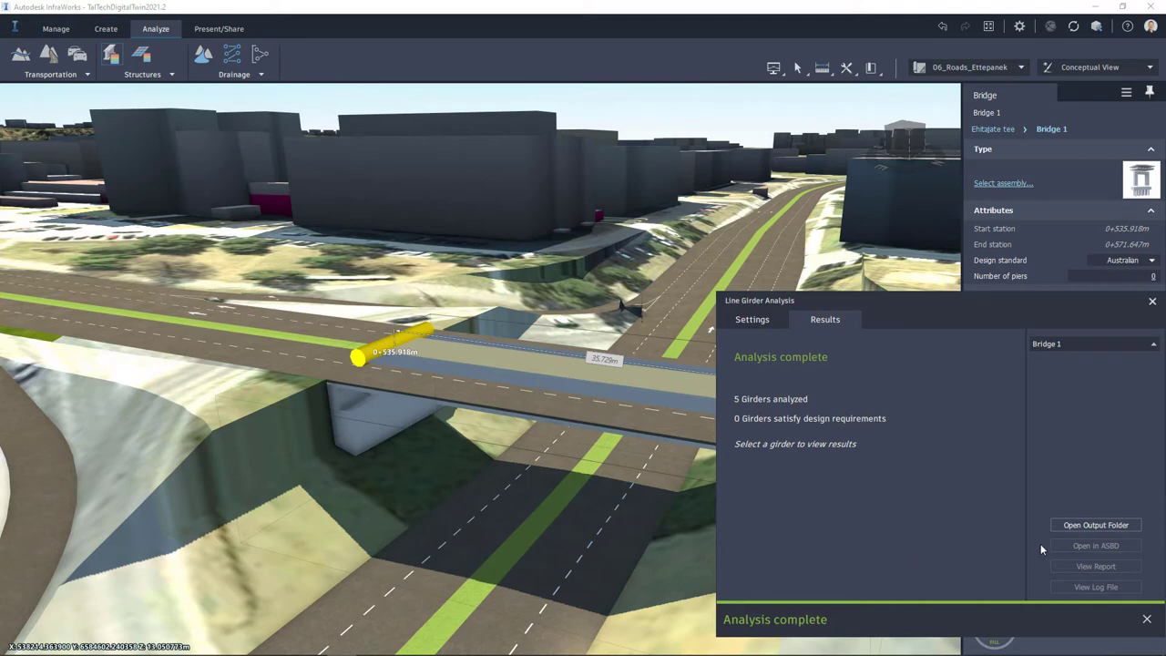
click(1116, 523)
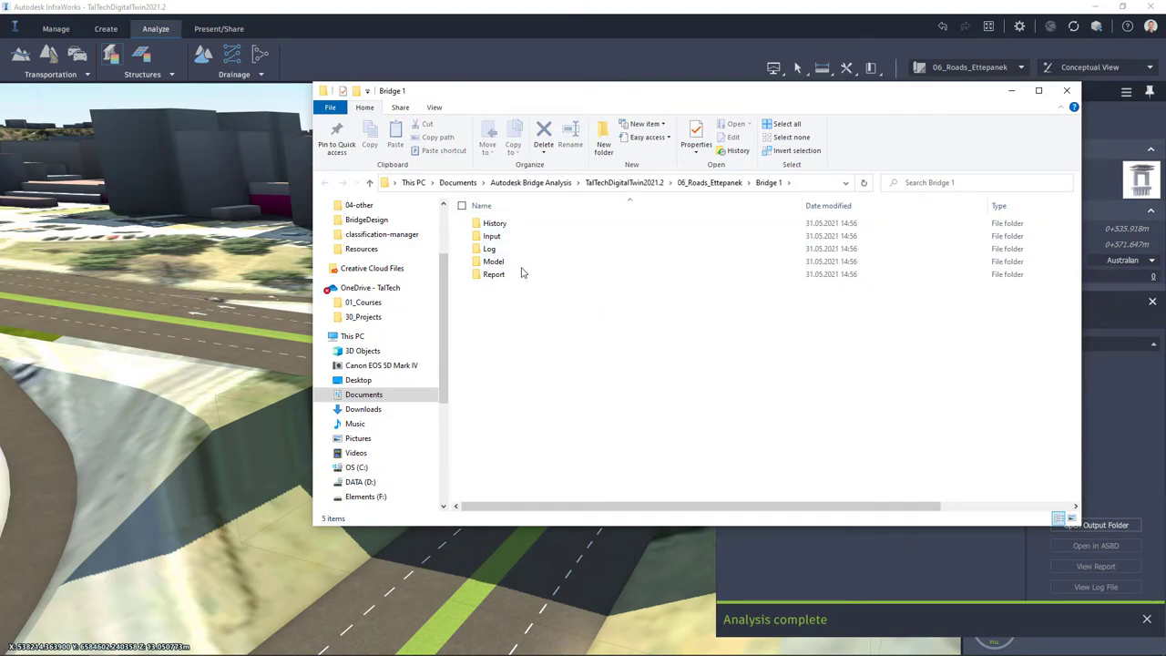
click(1067, 90)
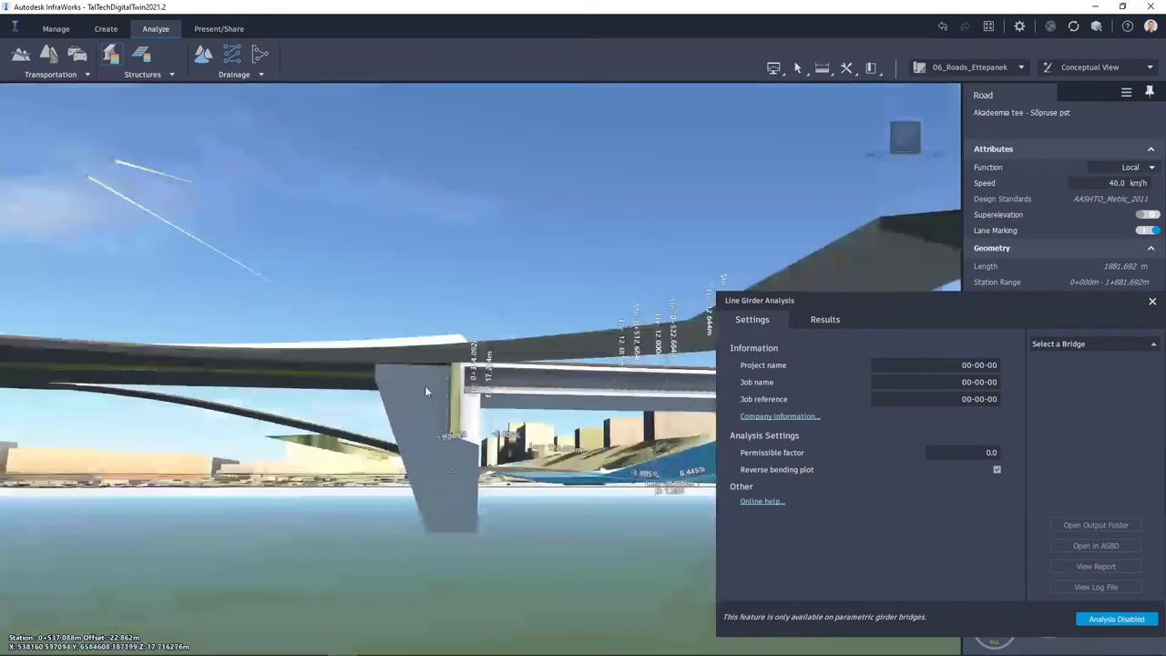
Select the first interior girder beneath the bridge deck and display its line girder analysis results
scroll(473, 371, down, 10)
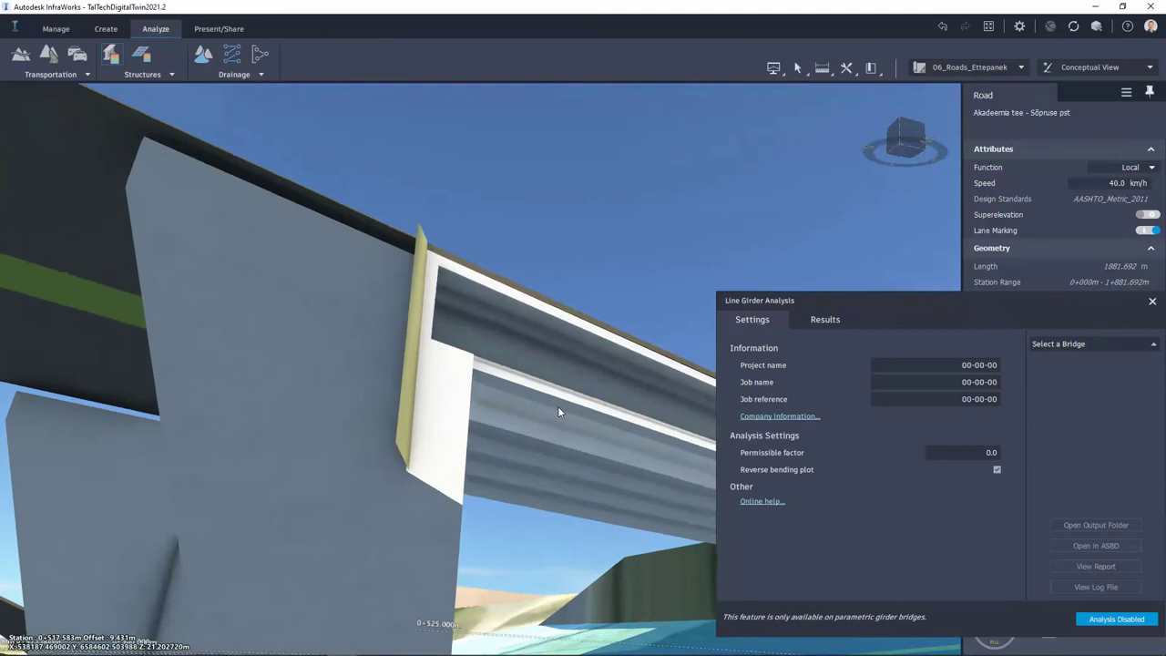
scroll(256, 338, down, 5)
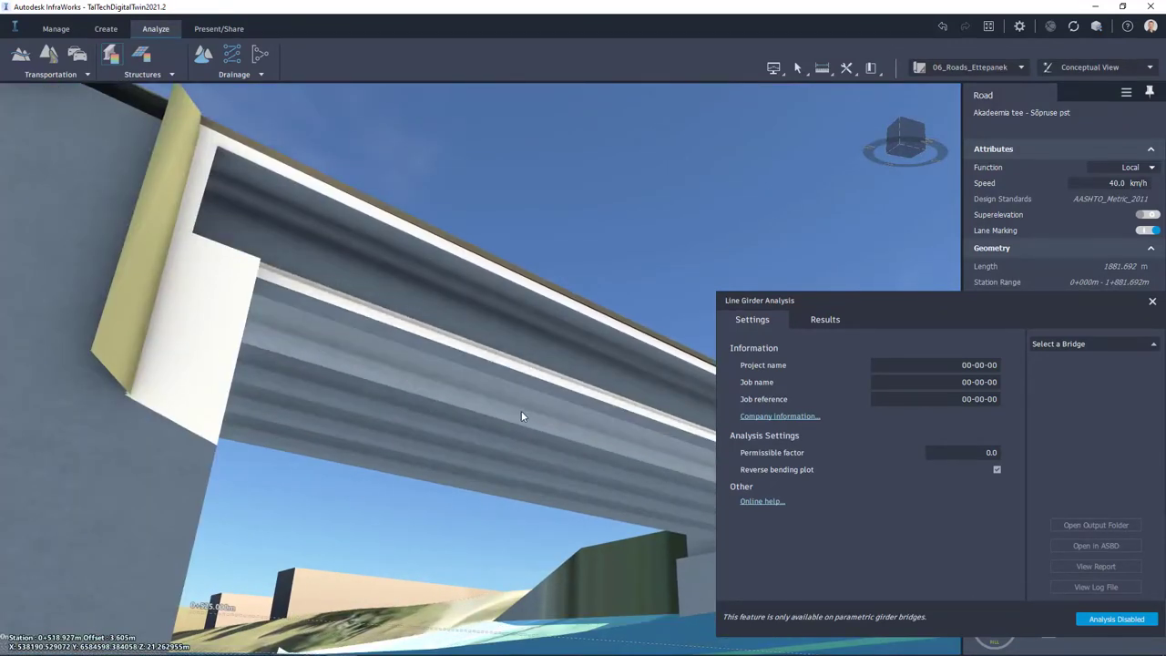
click(521, 416)
click(825, 318)
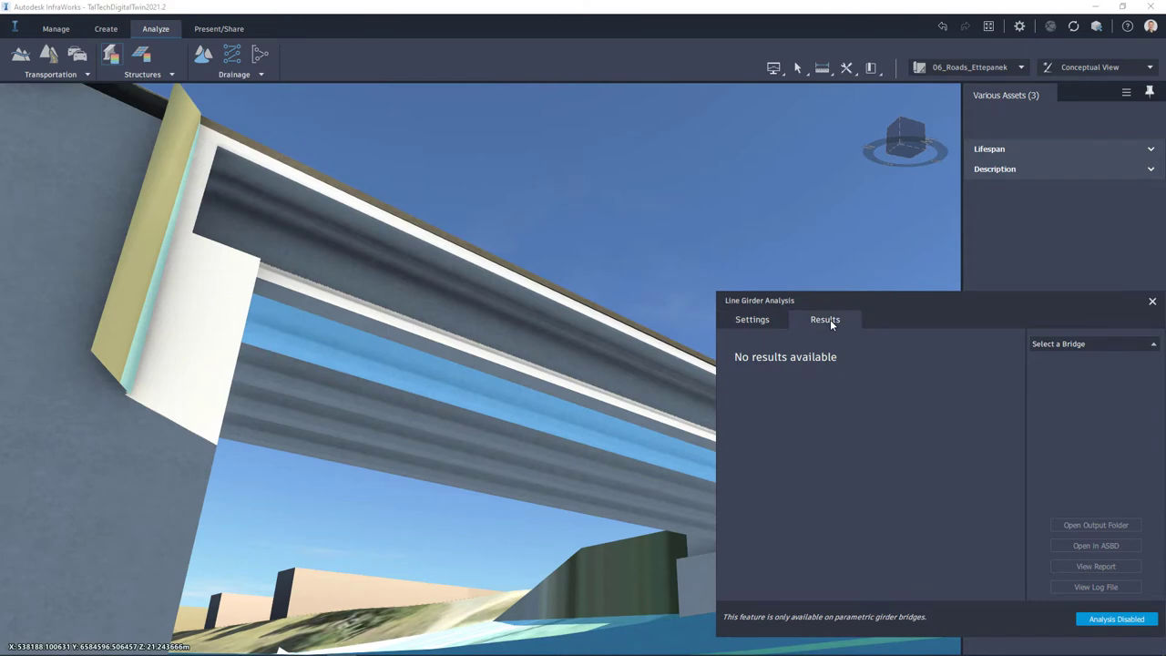
click(461, 391)
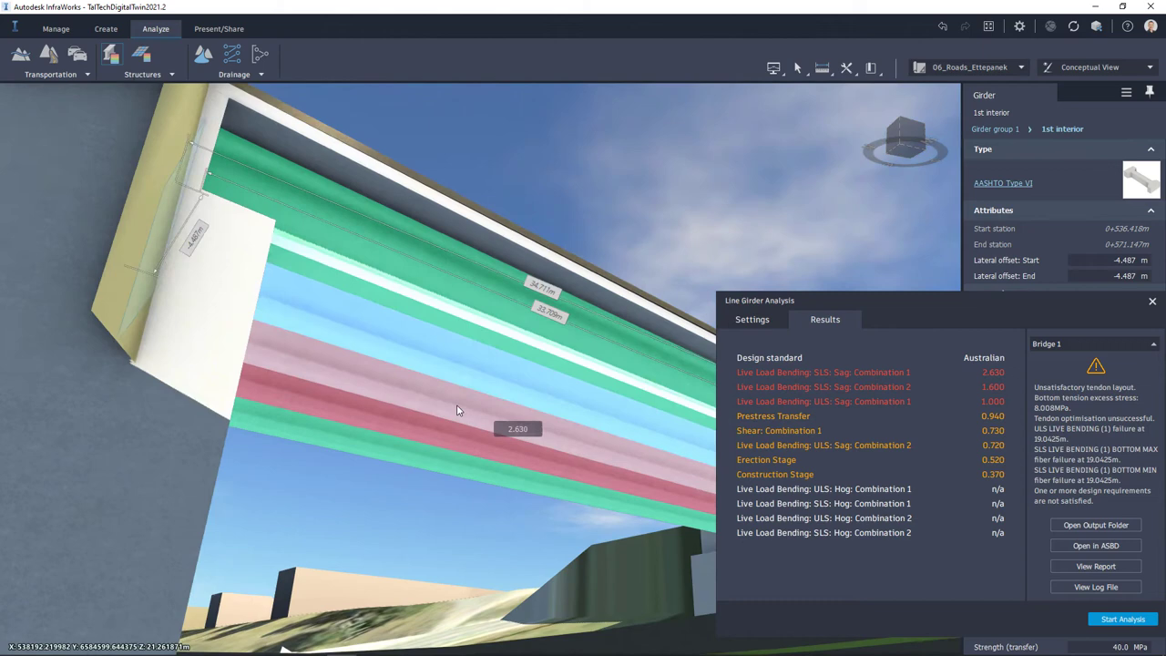
scroll(315, 365, up, 3)
scroll(315, 366, down, 3)
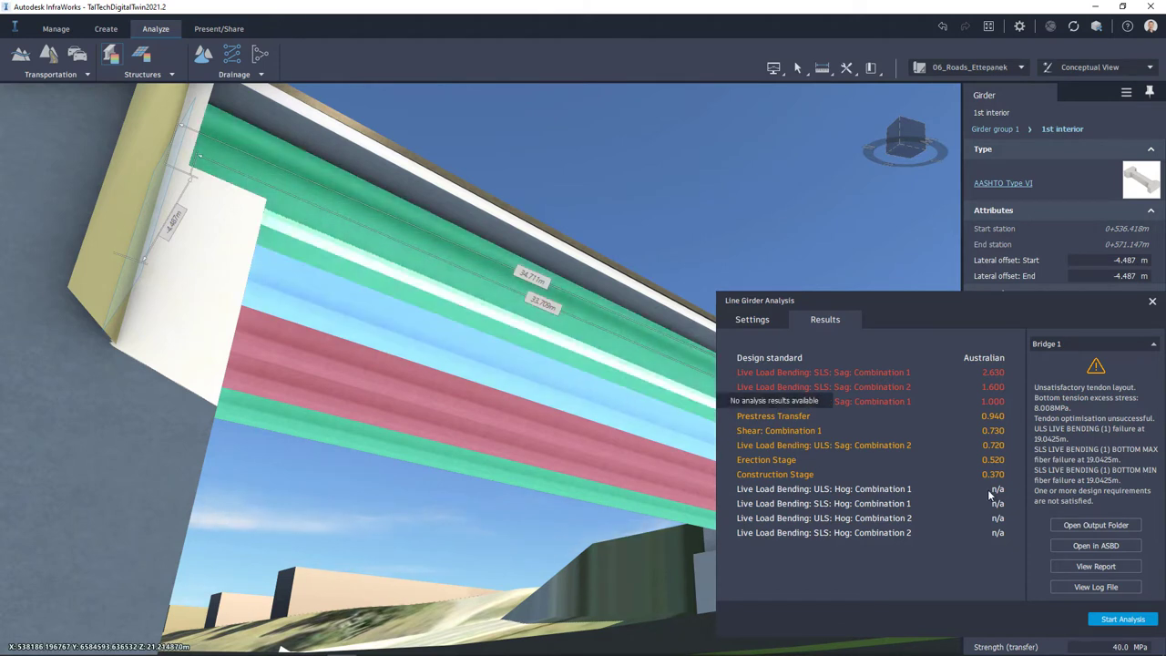
Open the selected girder's model in Autodesk Structural Bridge Design and analyse the structure
click(1119, 548)
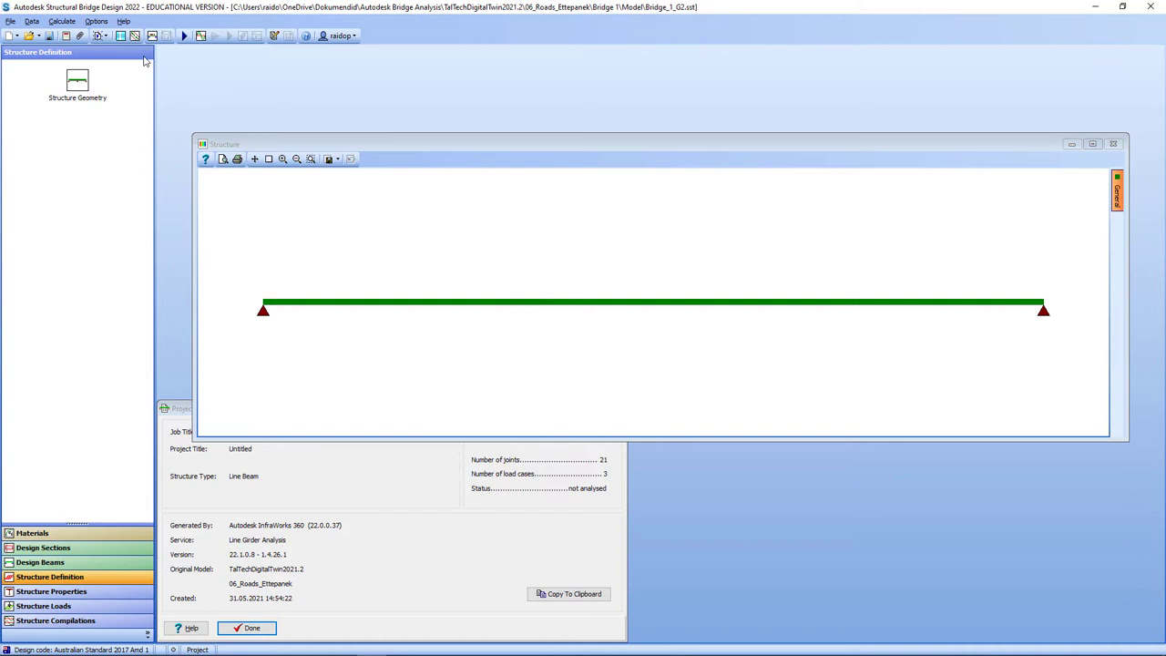
click(32, 24)
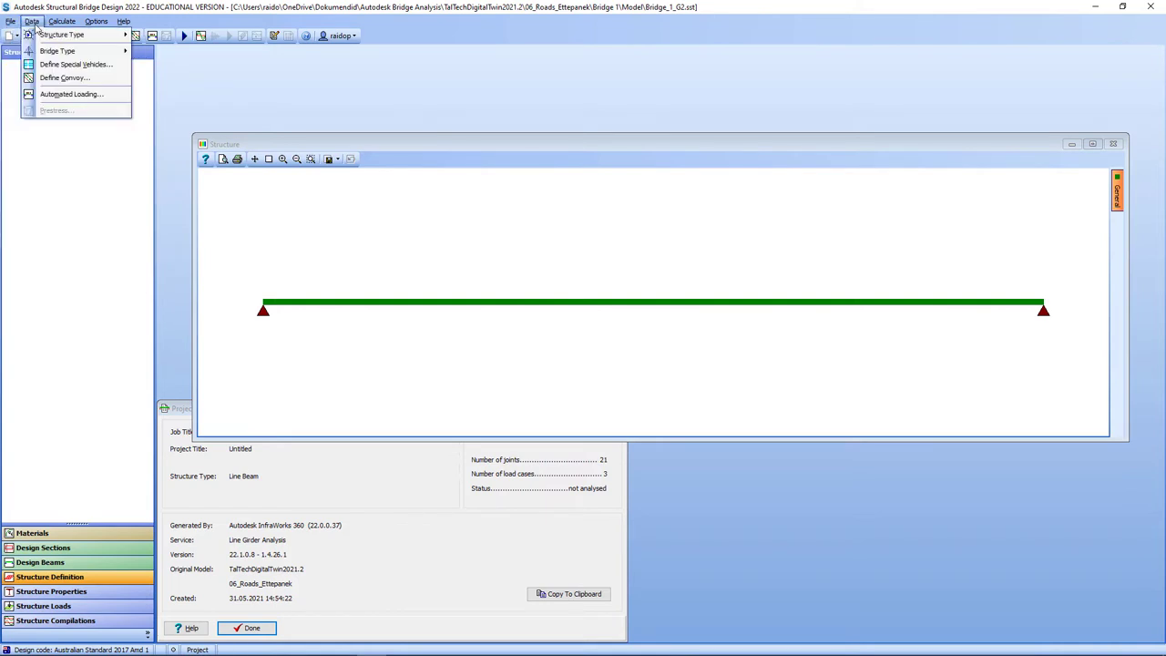
mouse_move(56, 27)
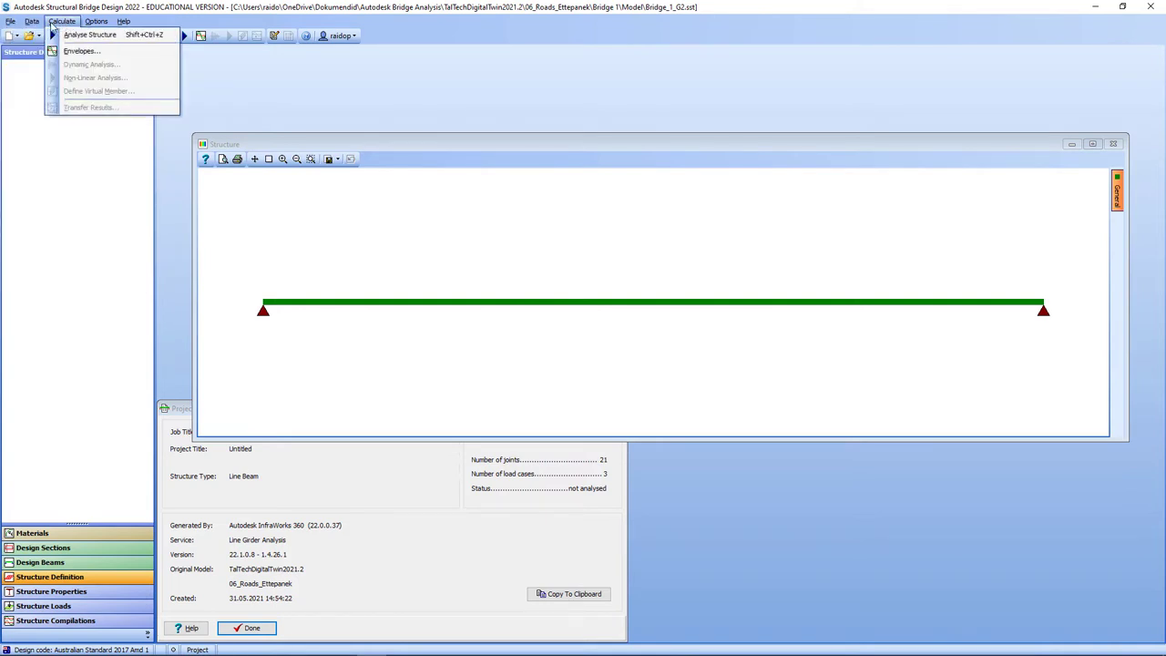
click(89, 35)
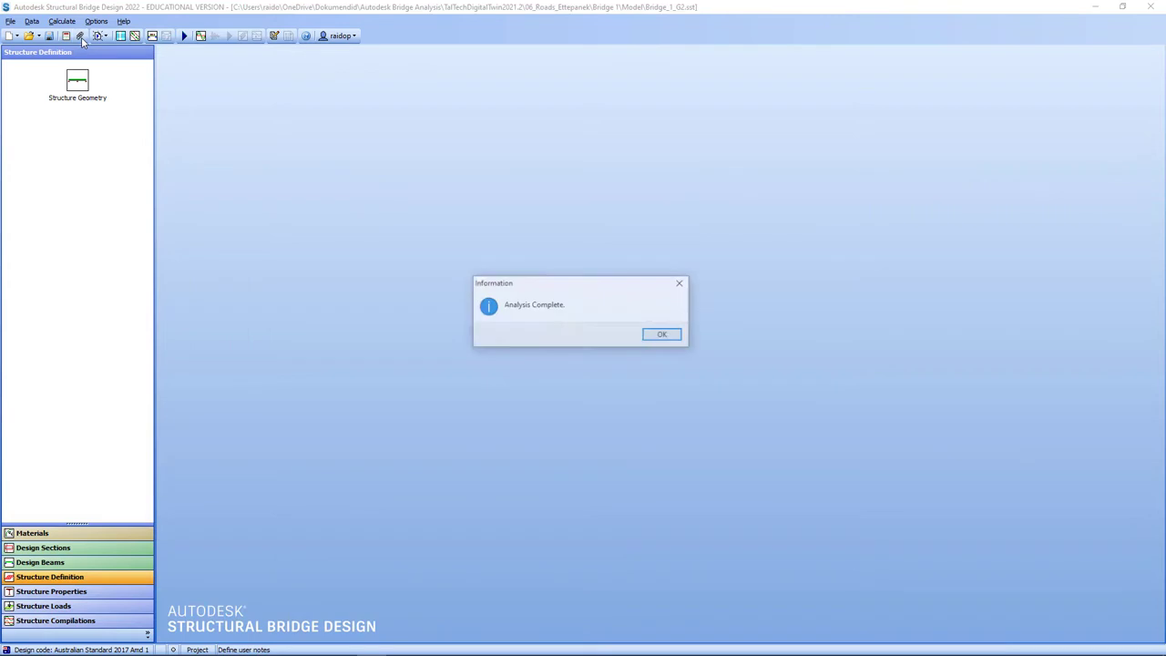
click(680, 283)
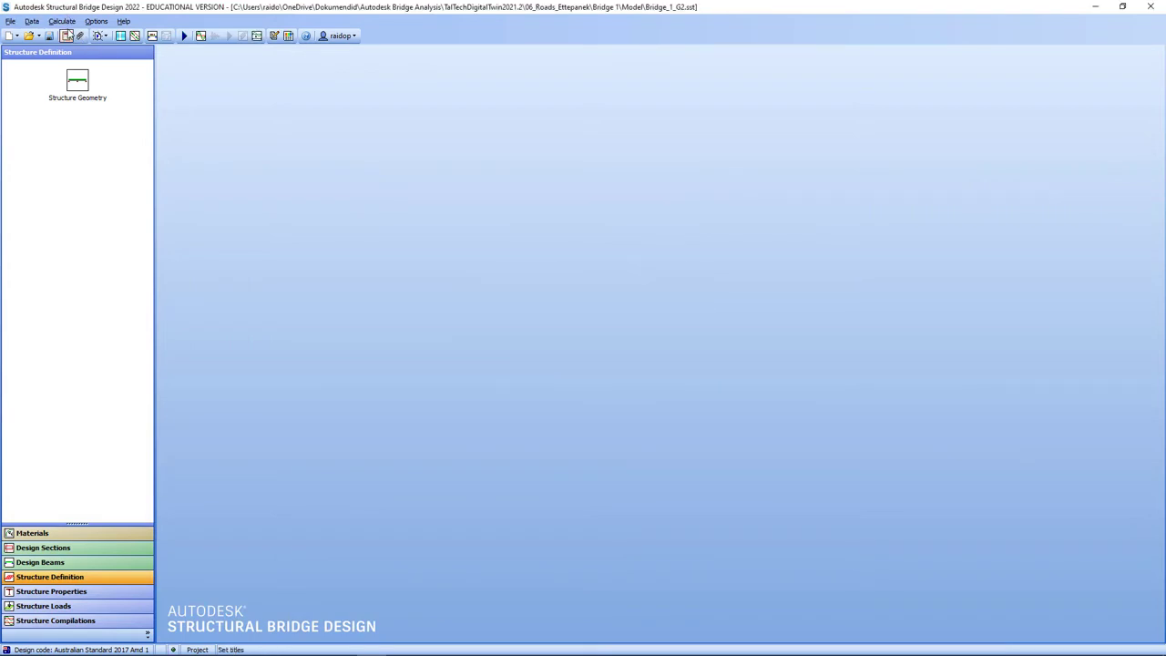
Open the tabular results of the girder's structural analysis
click(34, 22)
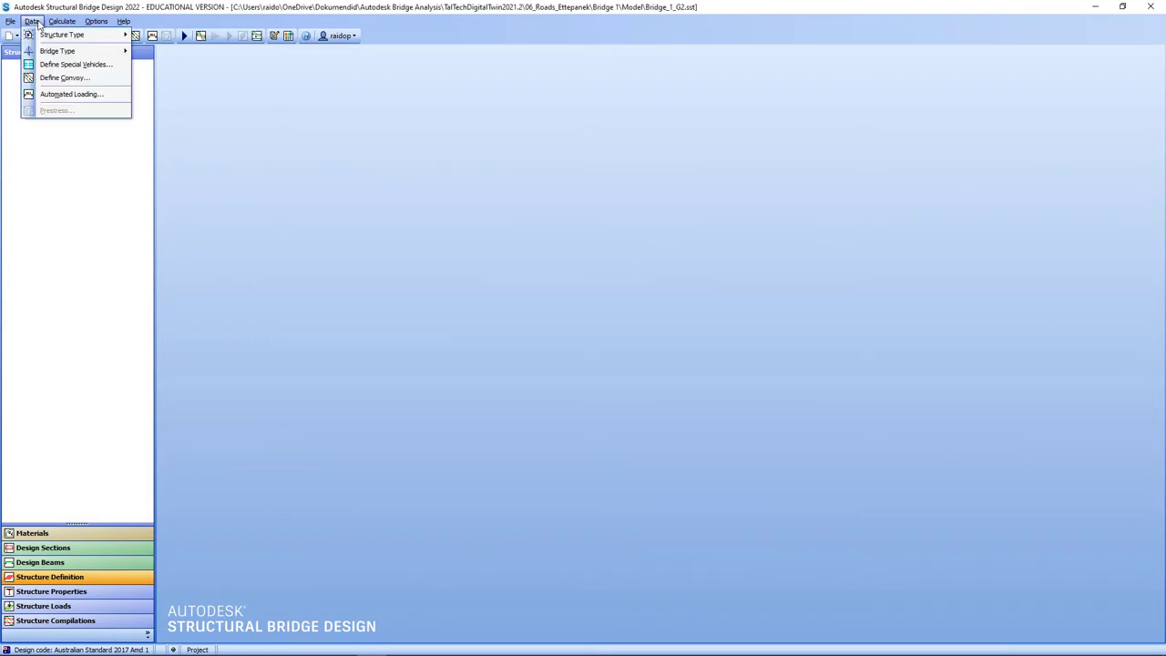
mouse_move(11, 22)
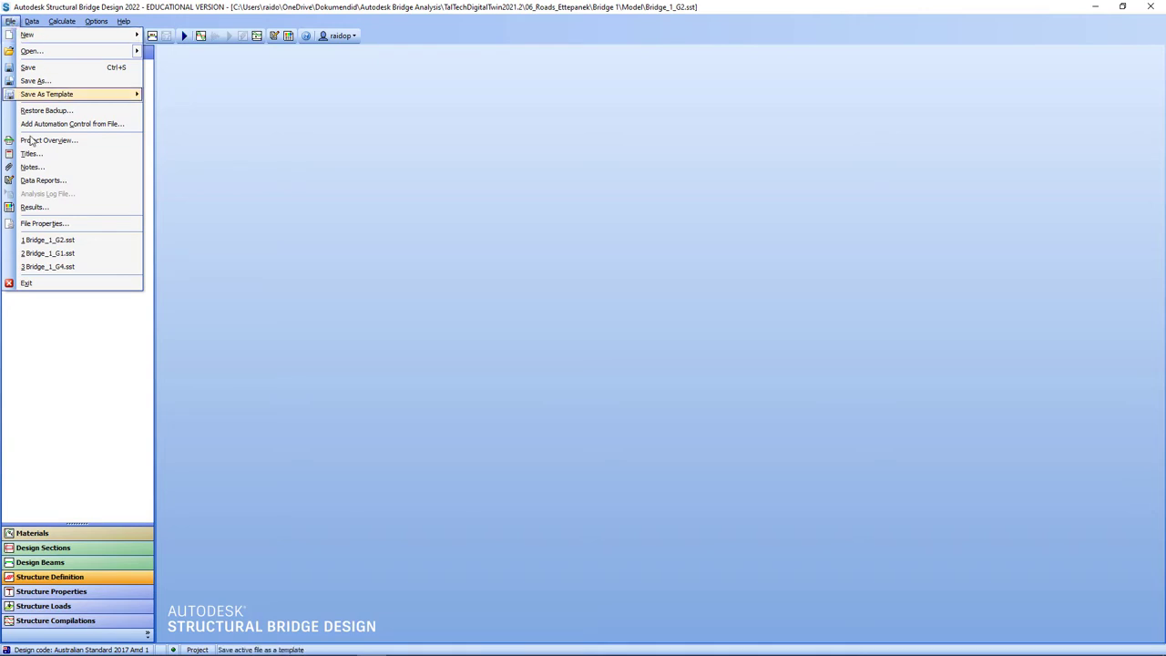
click(39, 208)
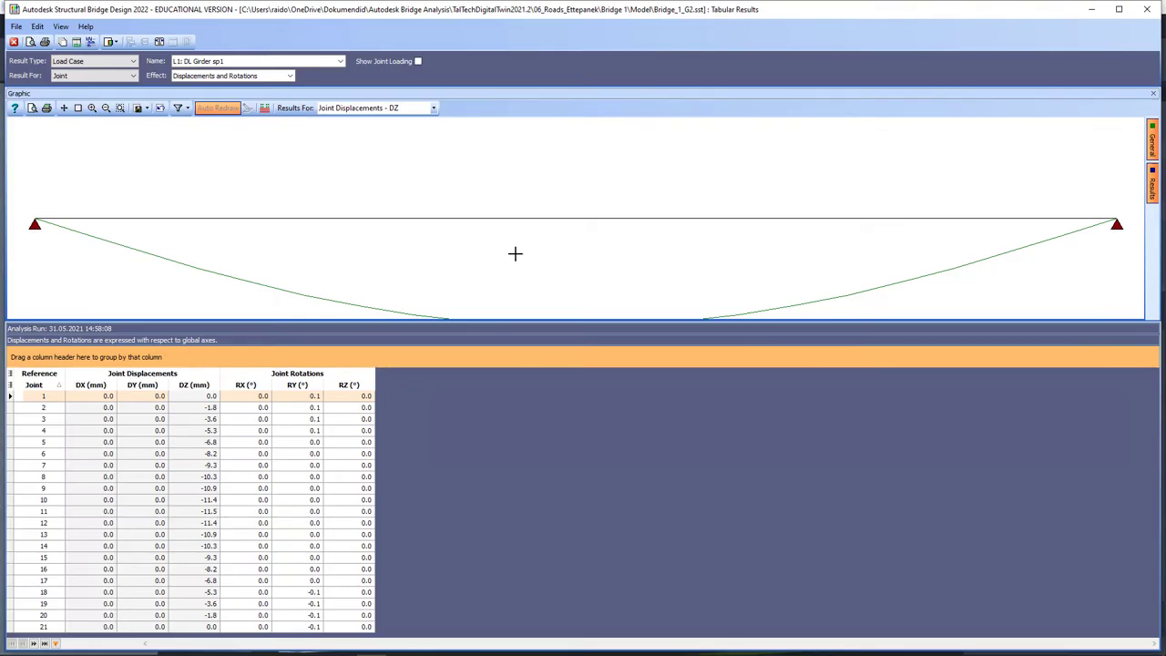
Review the joint displacement diagram for load case L1: DL Girder sp1 and switch the displayed effect to Support Reactions
scroll(516, 253, down, 2)
right_click(540, 209)
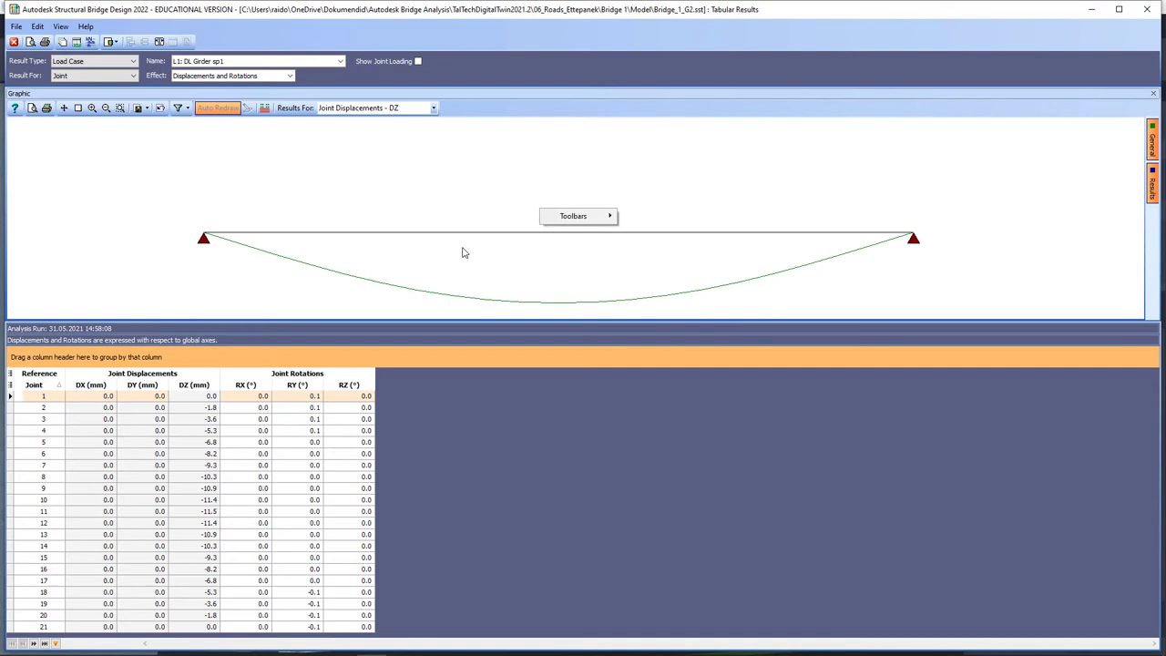
click(435, 108)
click(435, 109)
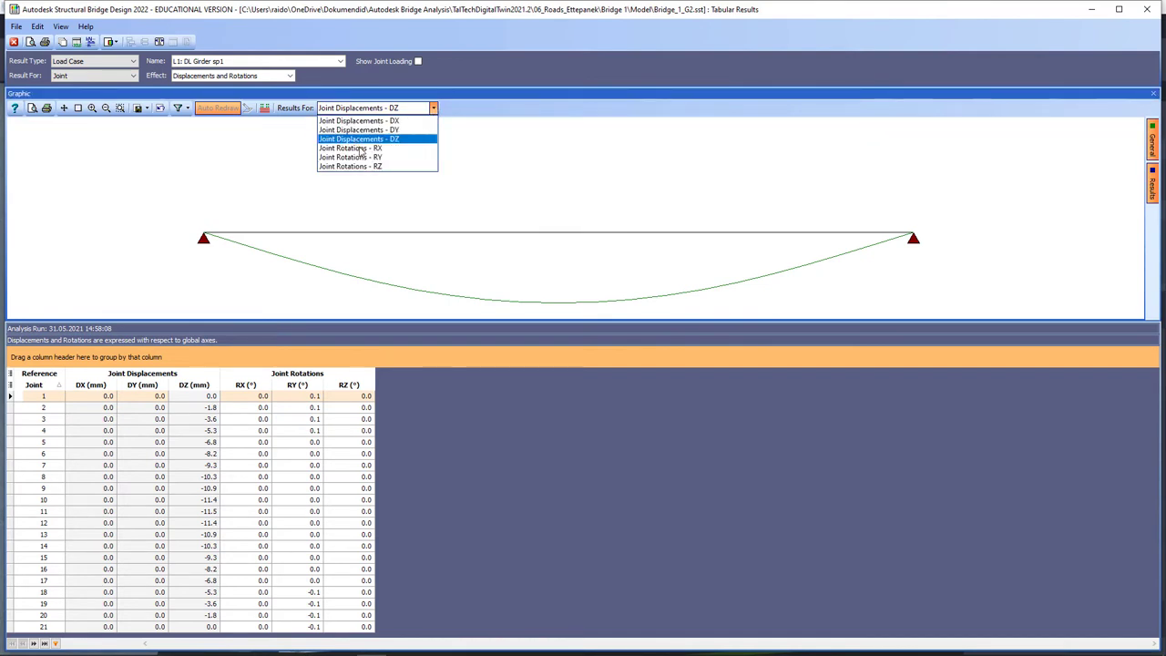
click(290, 75)
click(201, 96)
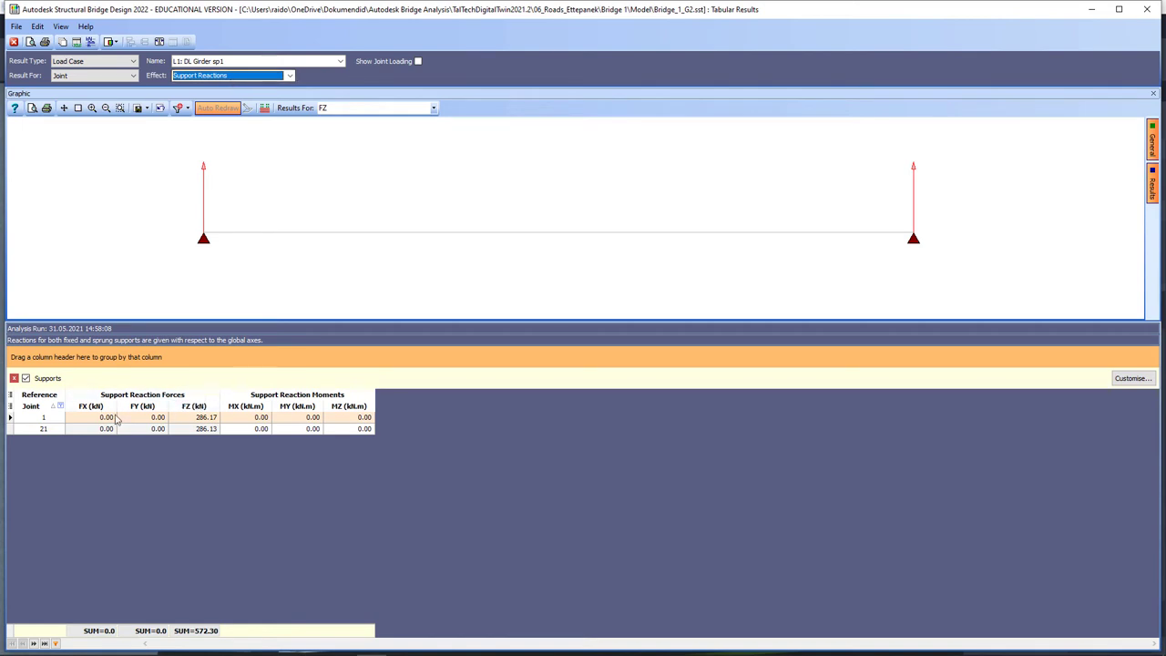
click(109, 78)
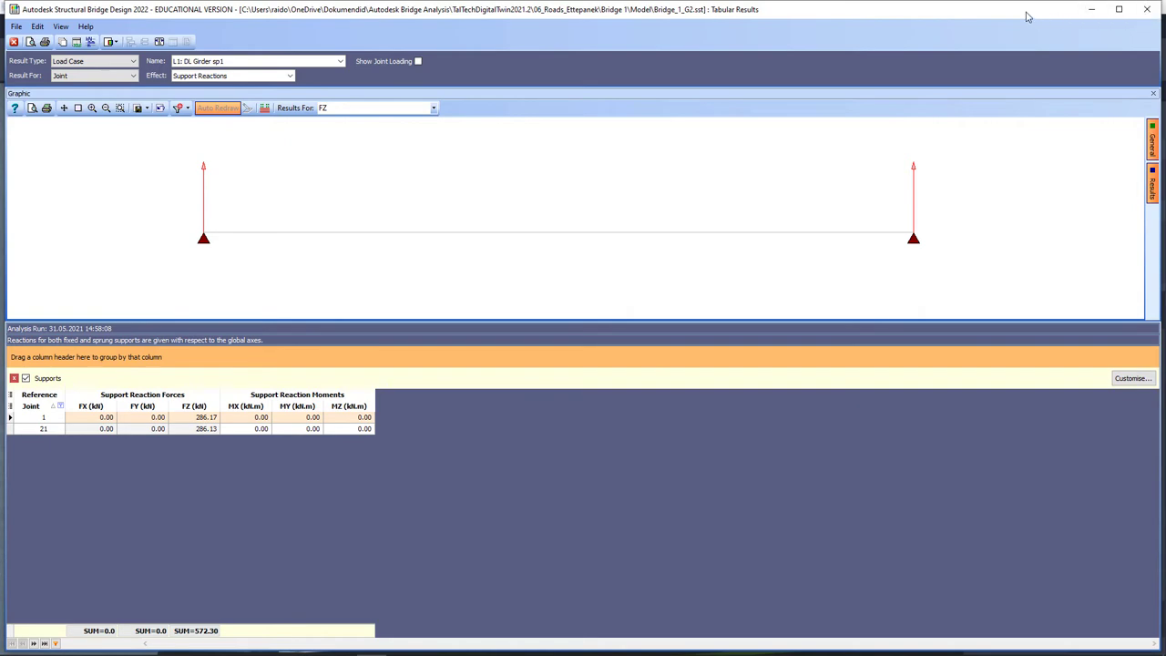
Close the girder results and Structural Bridge Design, return to InfraWorks and close the Line Girder Analysis
click(1147, 9)
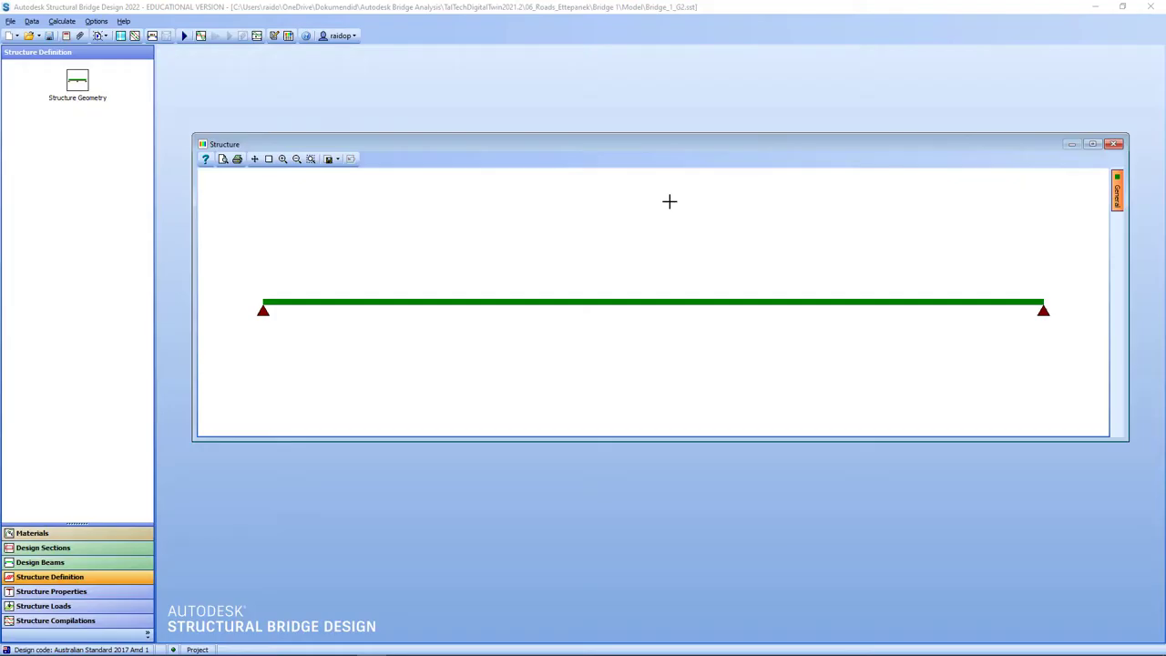
click(1116, 146)
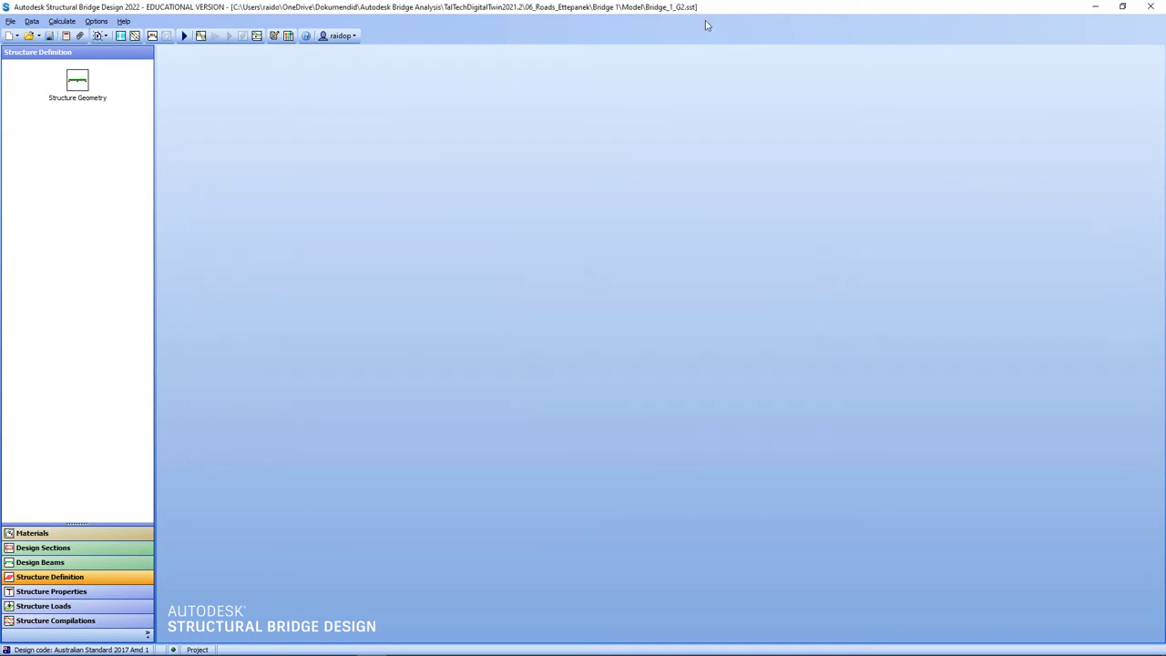
click(1150, 7)
click(635, 346)
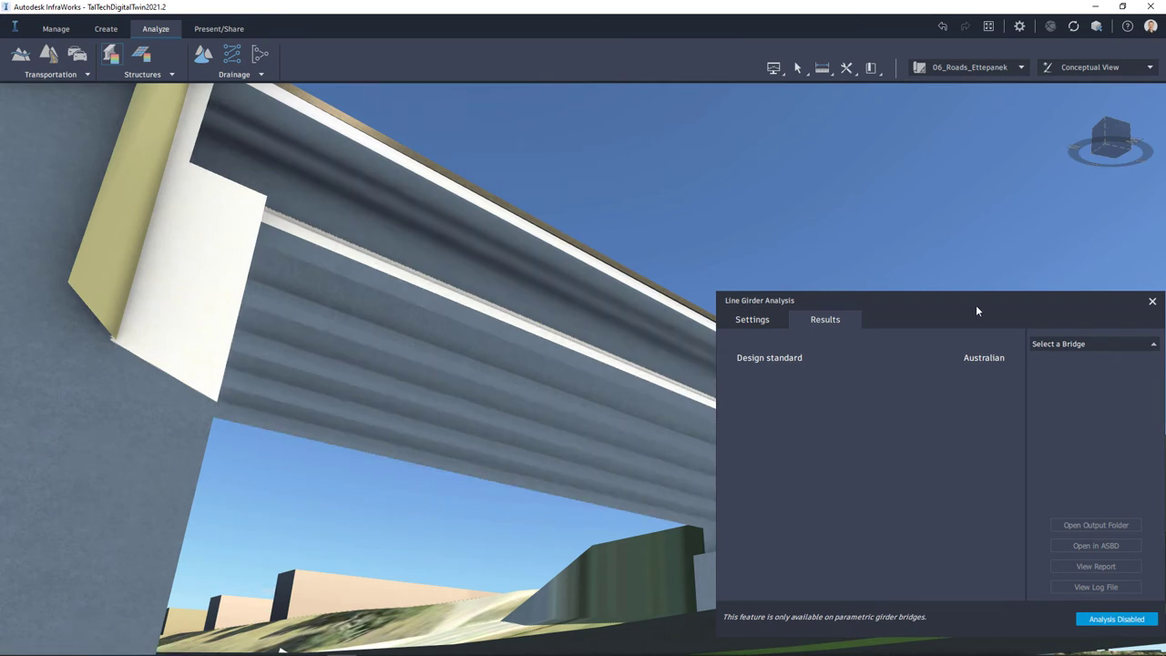
click(1151, 302)
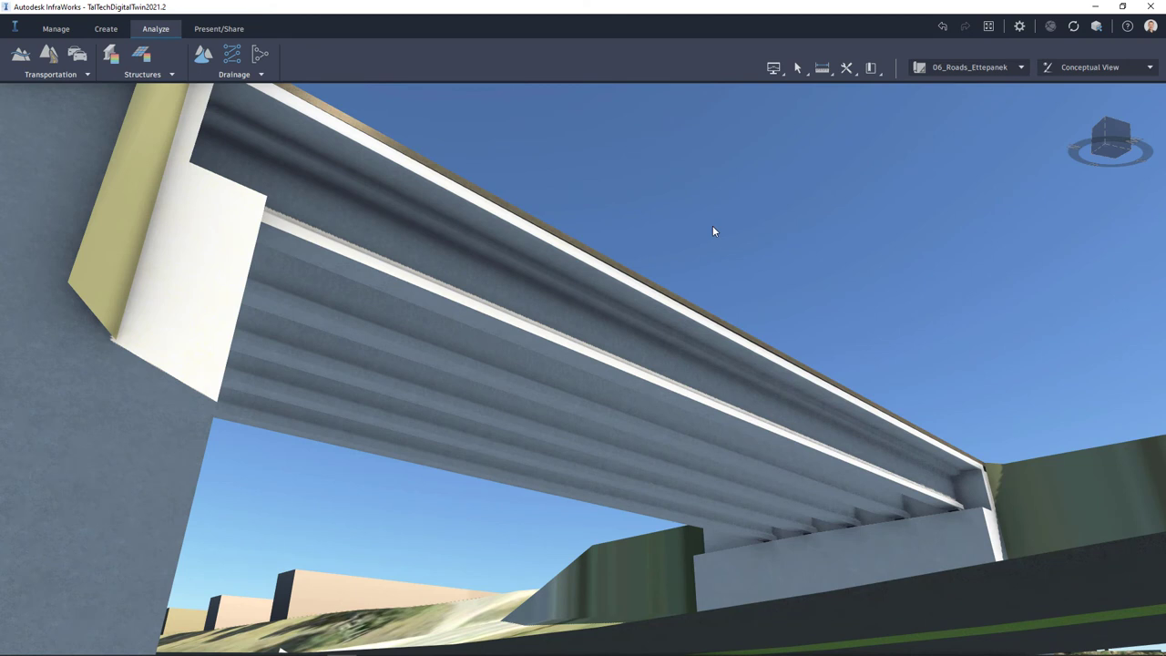
Open the Refined Analysis settings and select Bridge 1 in the model as the bridge to analyse
click(160, 79)
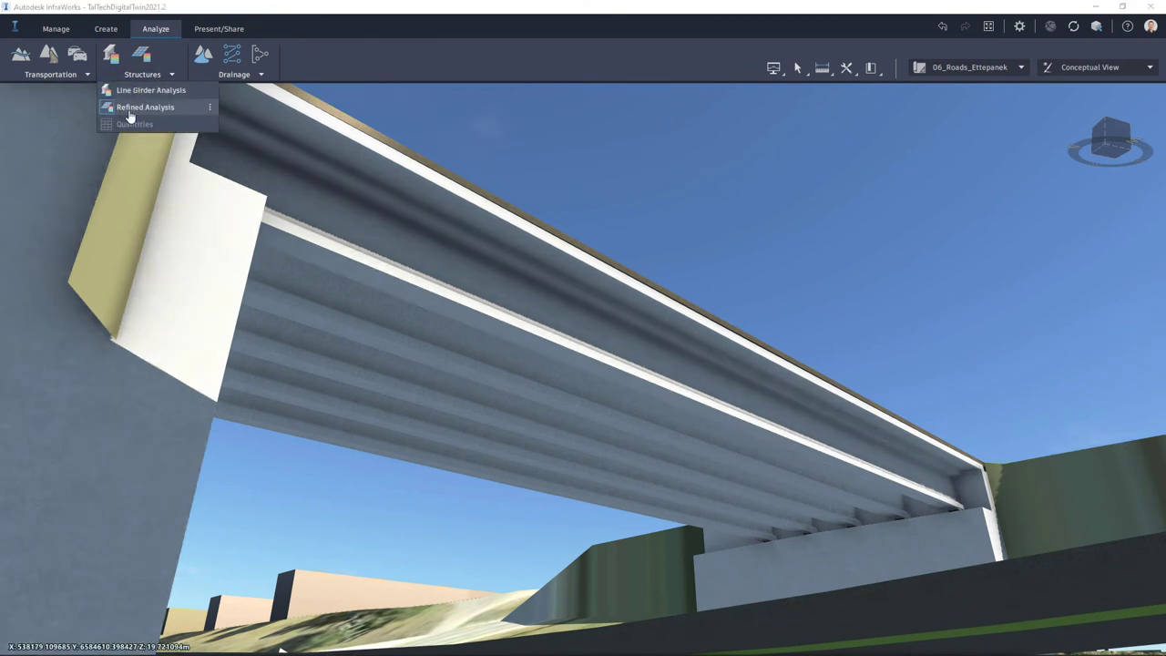
click(146, 74)
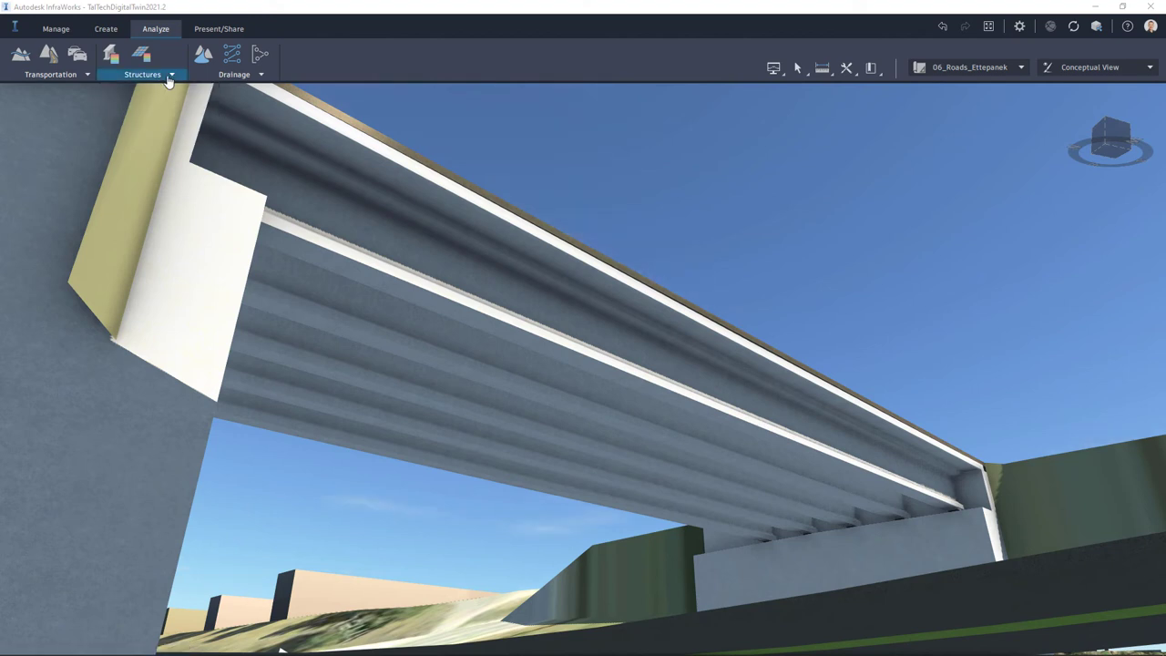
click(146, 75)
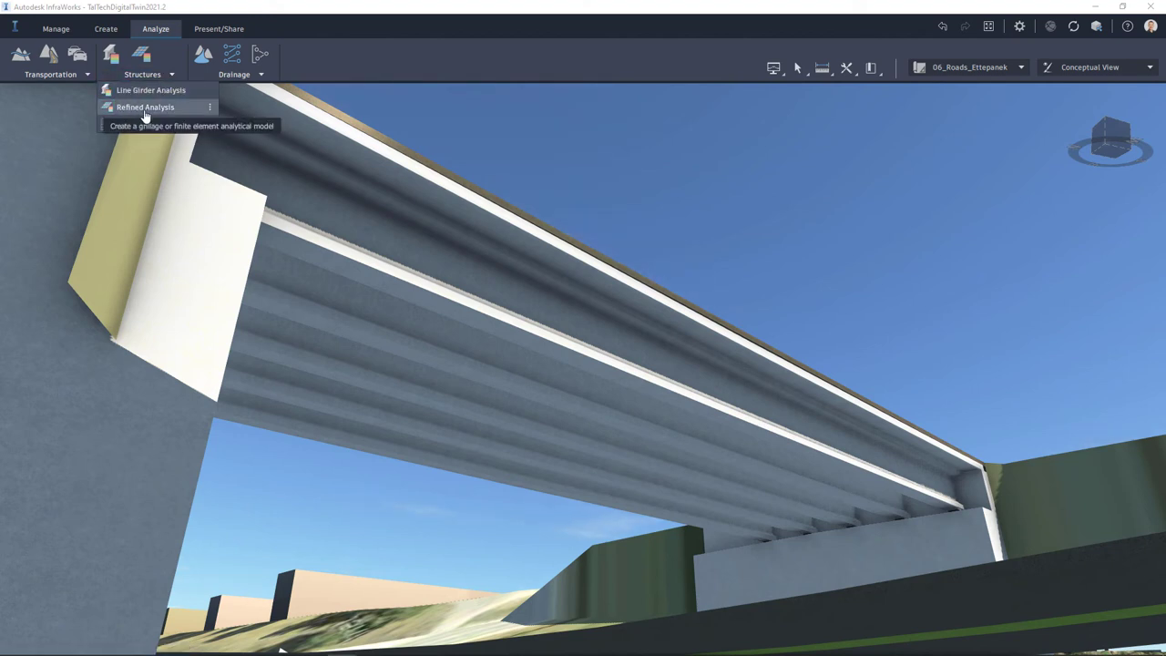
click(145, 108)
click(1045, 155)
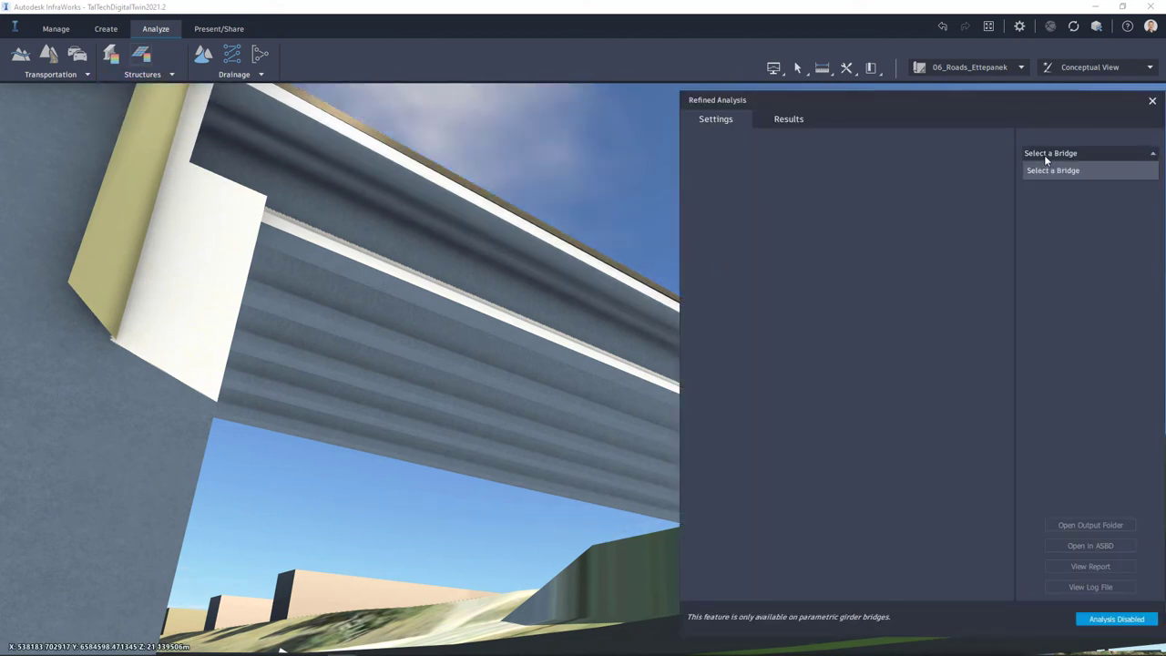
click(1053, 170)
click(455, 301)
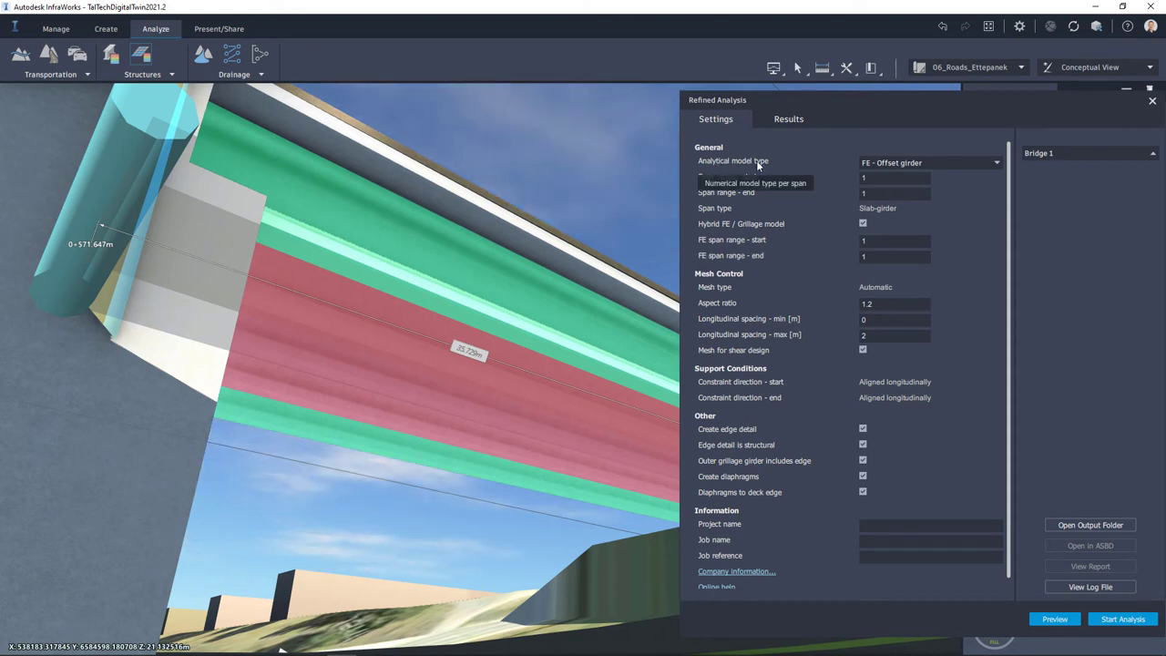
Use FE - Offset girder as the analytical model type and start the refined analysis of Bridge 1
click(997, 163)
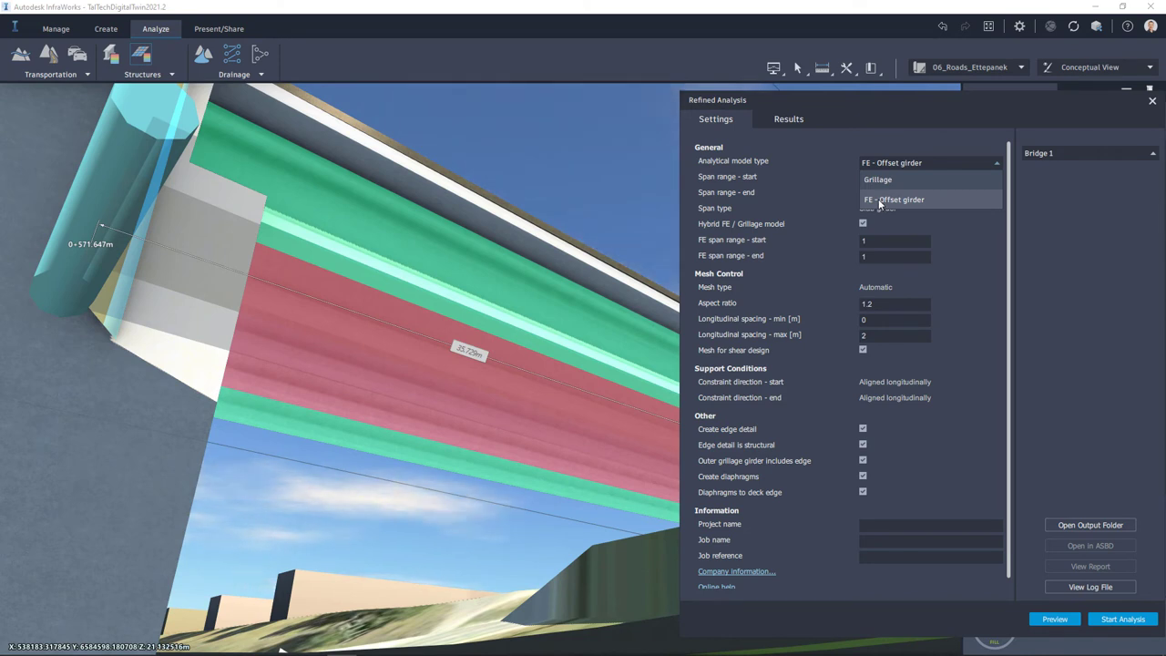
click(958, 197)
click(944, 163)
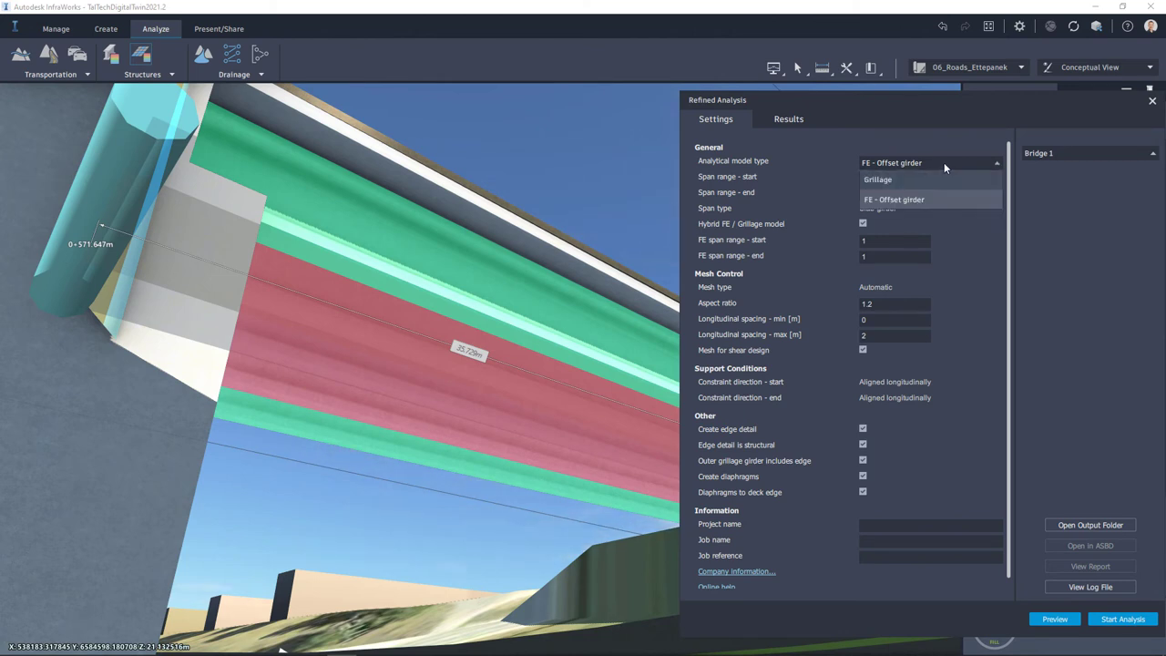
click(908, 201)
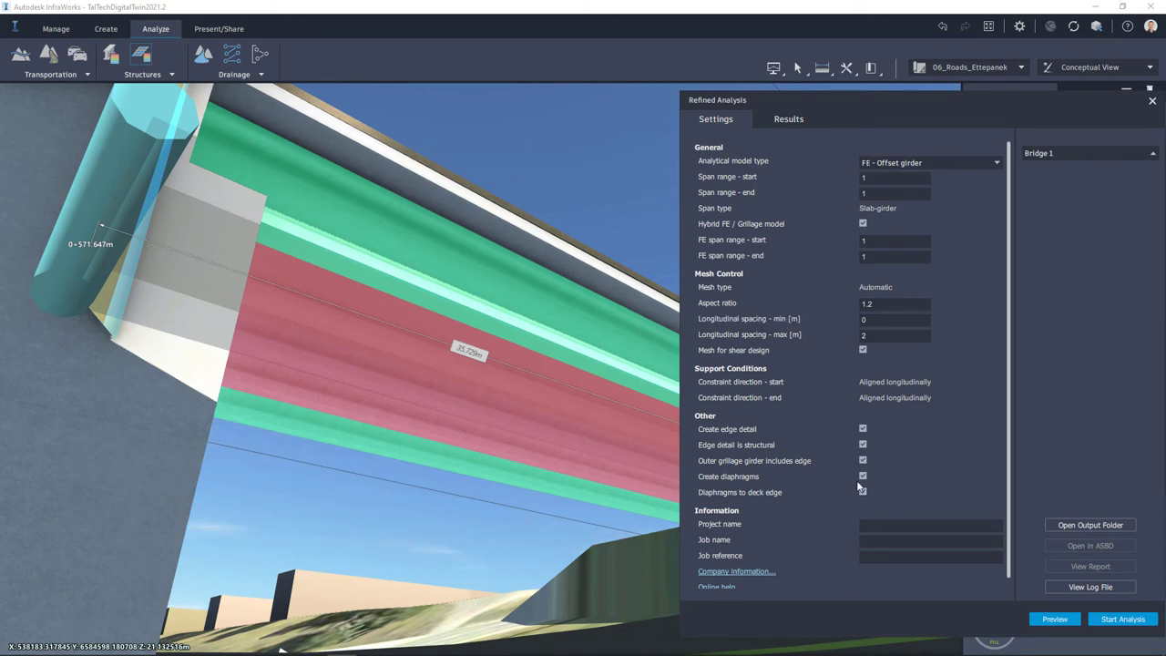
scroll(913, 522, down, 1)
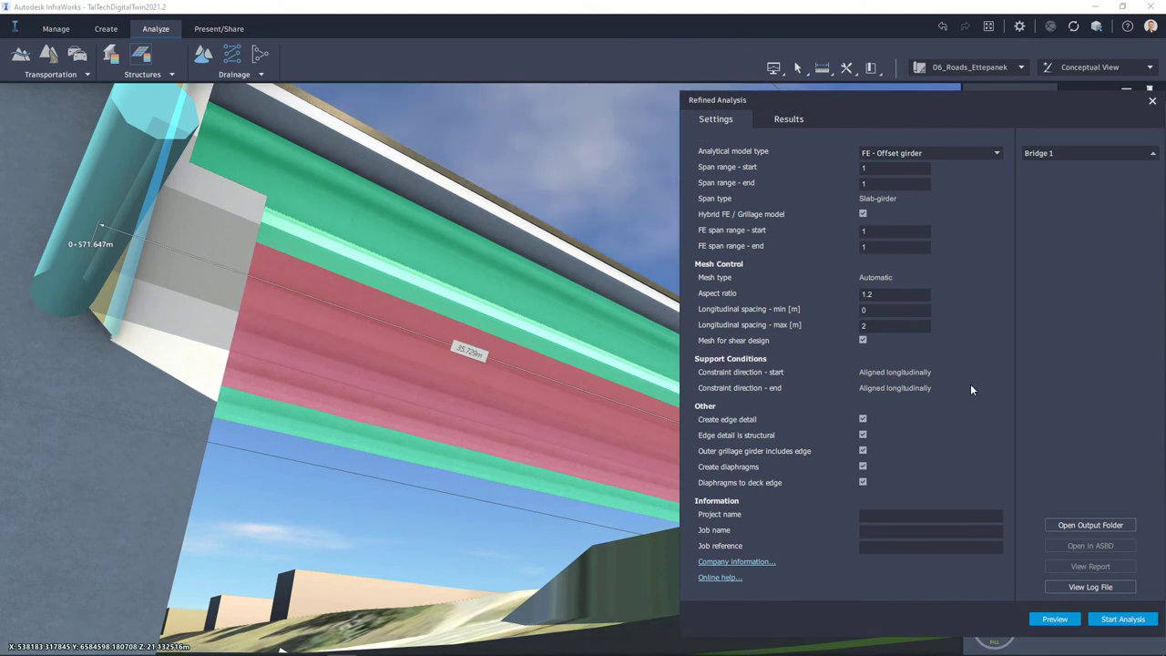
scroll(983, 413, up, 1)
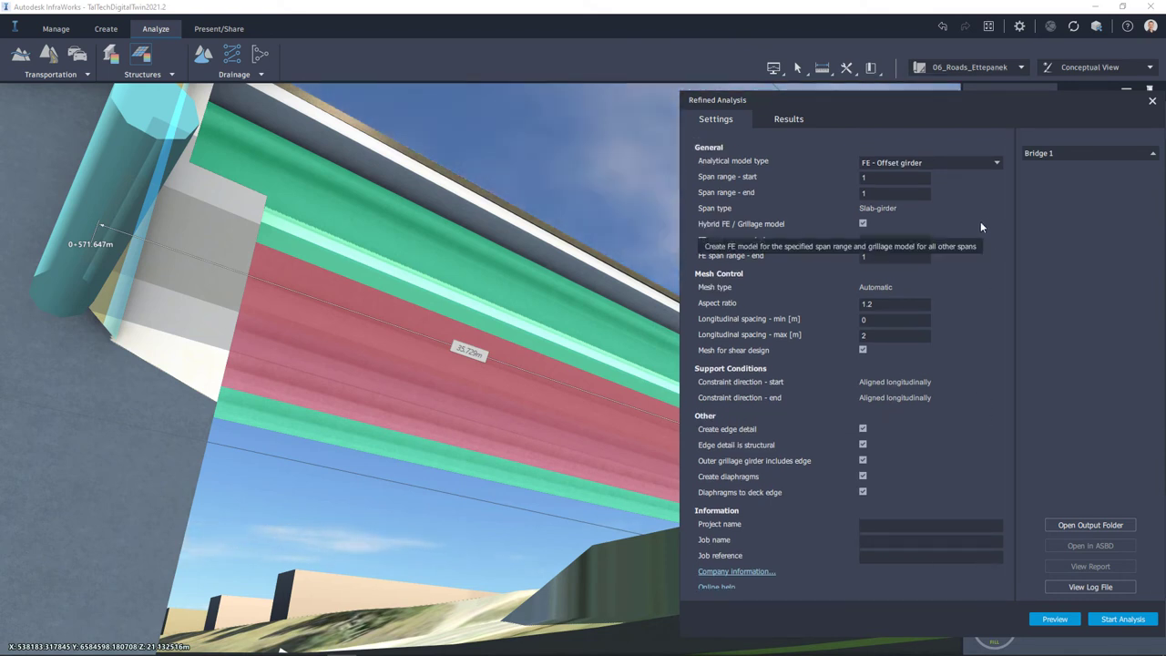
click(1104, 628)
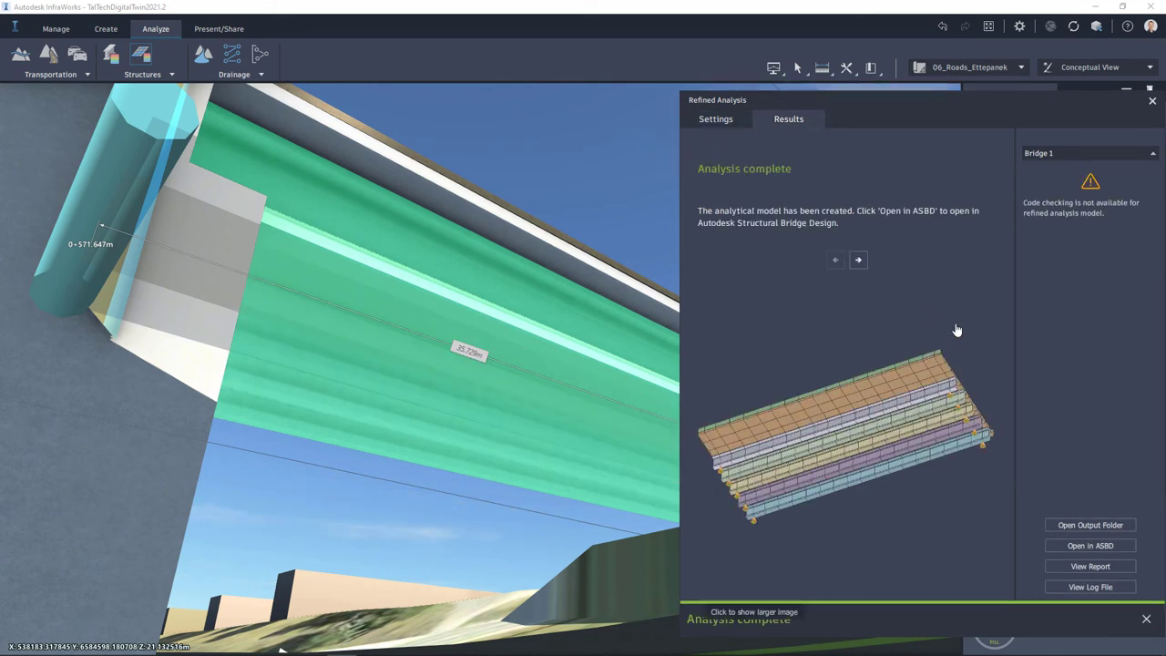
Enlarge the refined analysis result image and look through the views of the bridge's analytical model
click(899, 528)
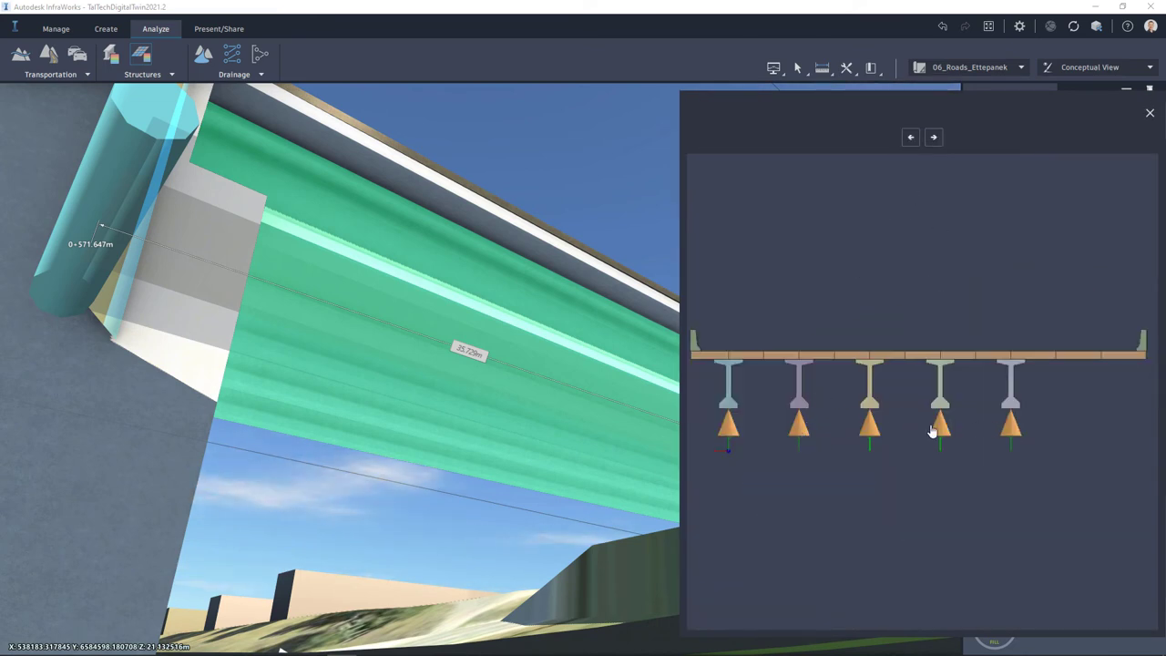
click(932, 138)
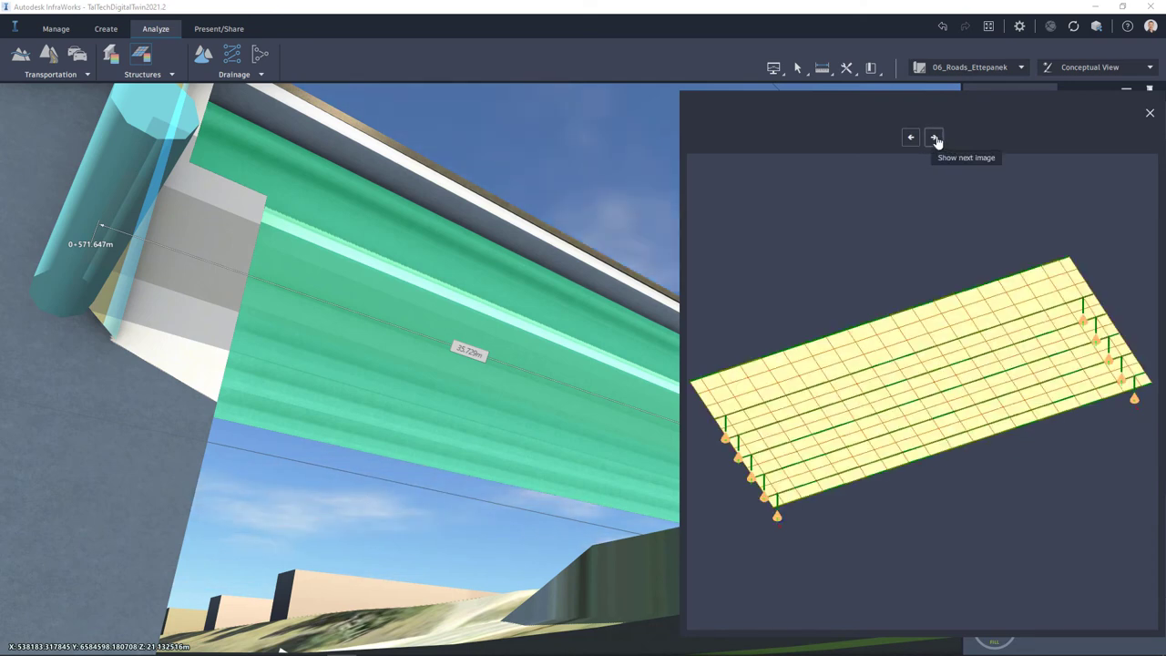
click(935, 138)
click(1149, 115)
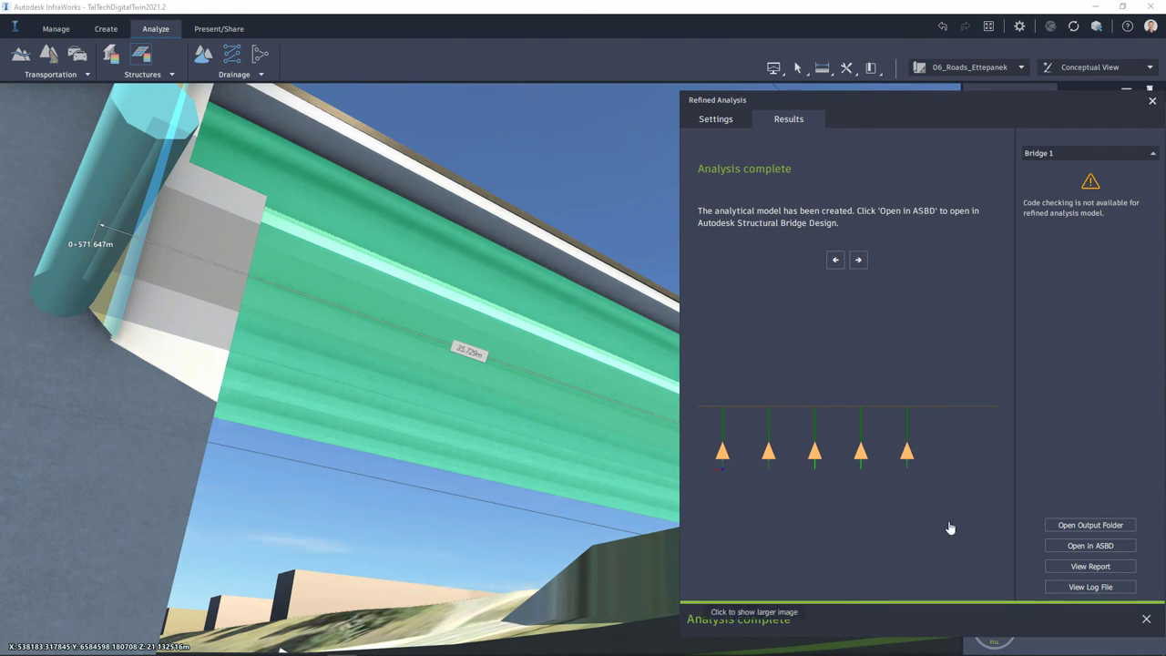
Open the refined Bridge 1 model in Autodesk Structural Bridge Design and analyse the structure
click(1118, 545)
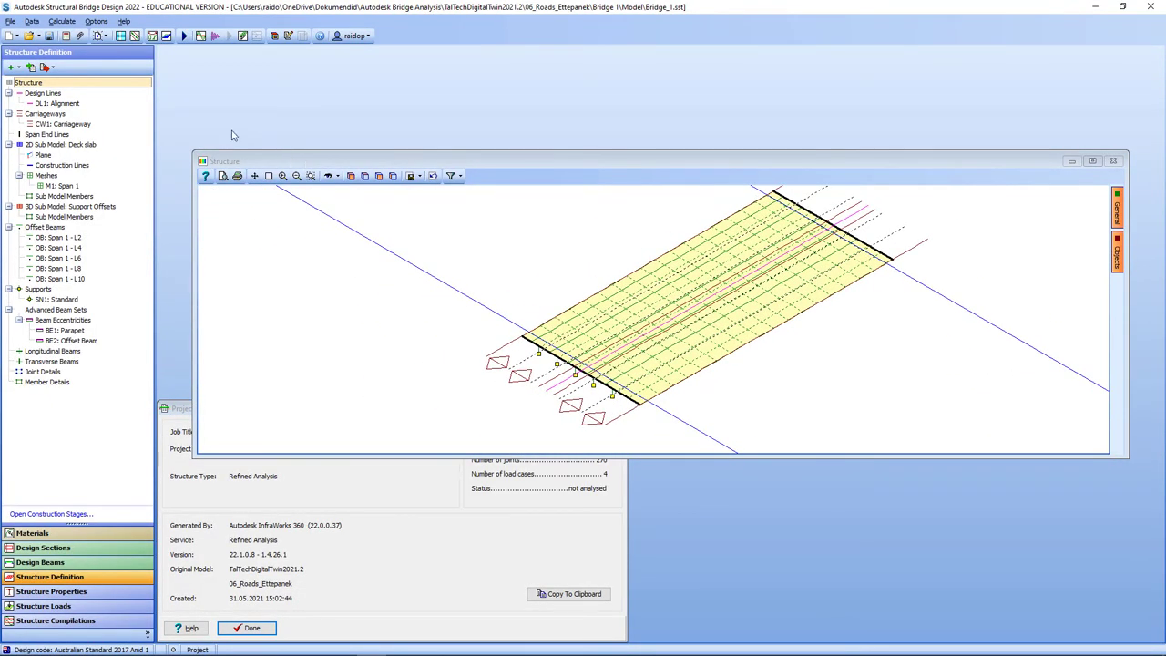
click(11, 21)
mouse_move(62, 21)
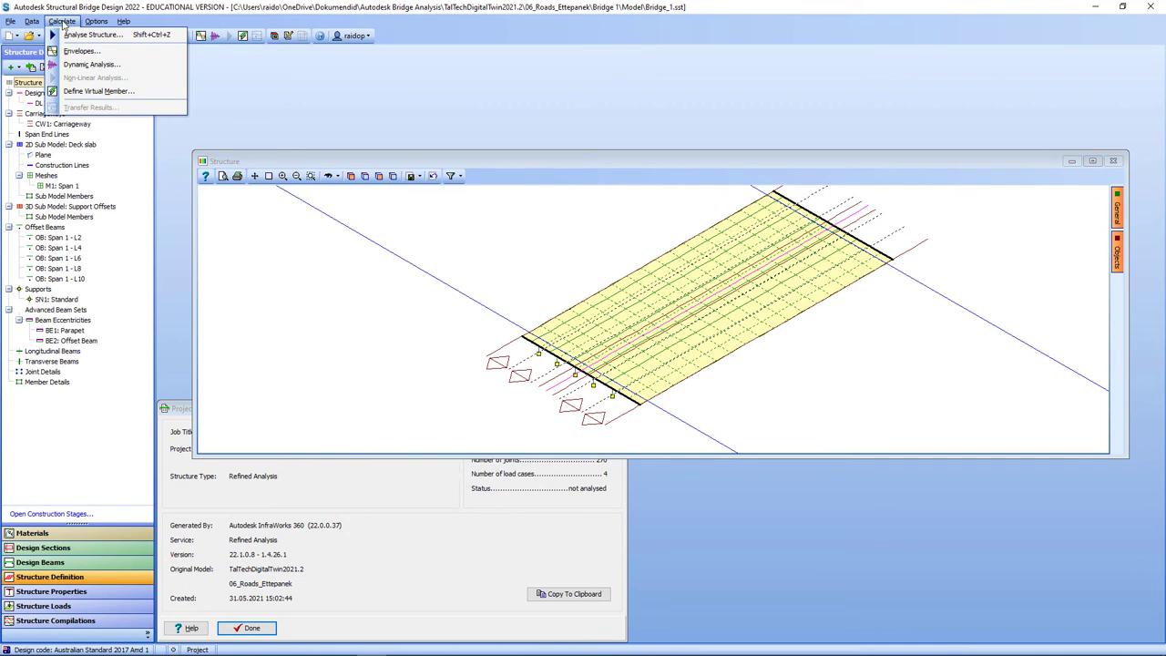
click(82, 35)
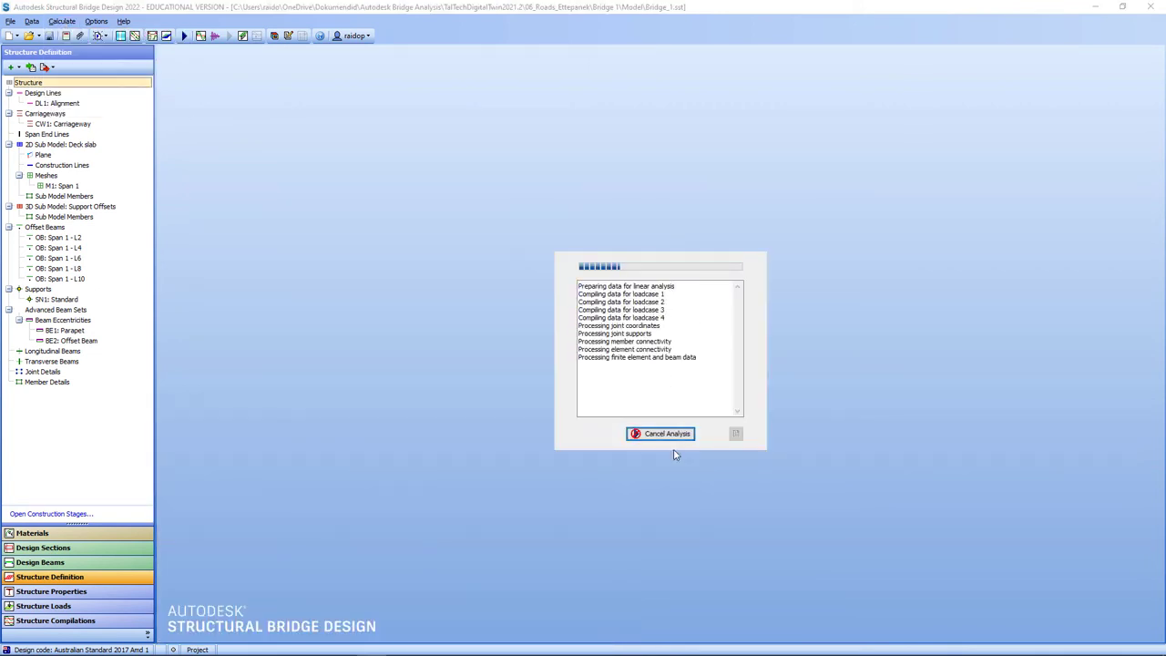
Review the deflected shape and FE membrane forces for L1 : Test Load in the tabular results, and return to InfraWorks
click(10, 21)
click(34, 233)
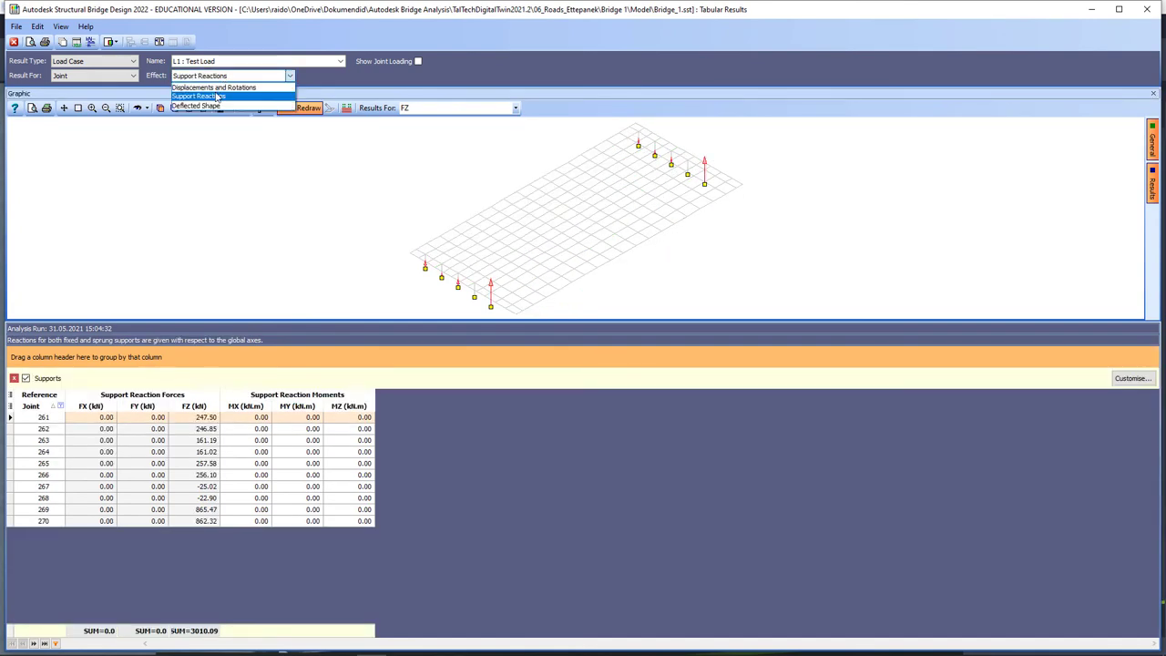
click(213, 98)
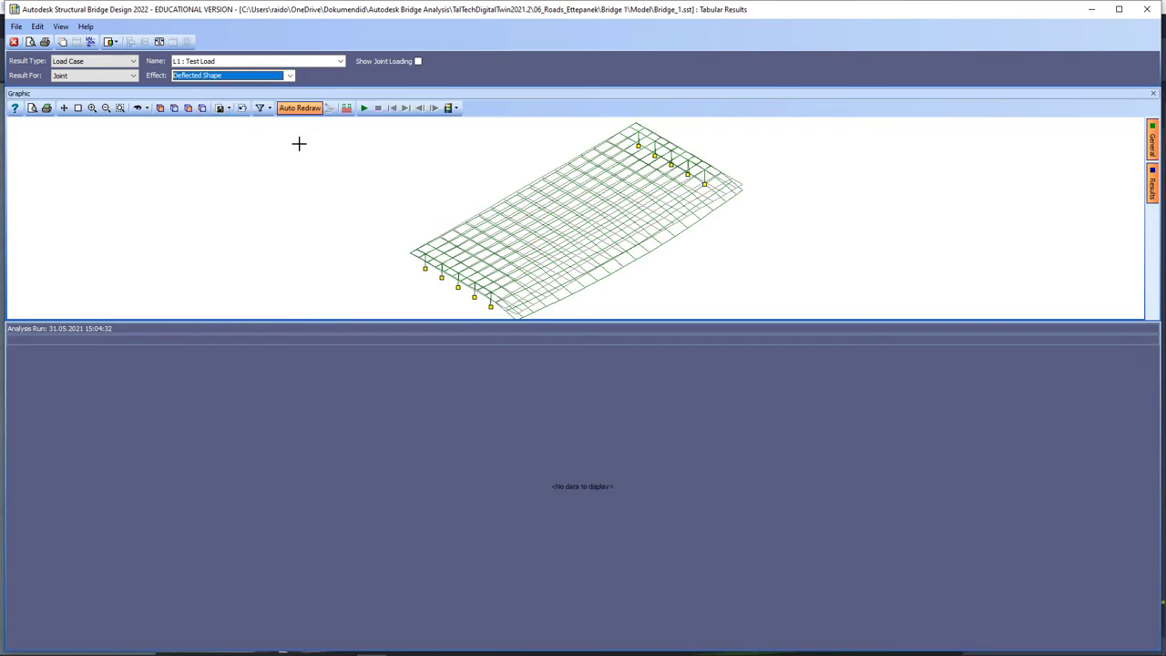
click(290, 75)
click(210, 104)
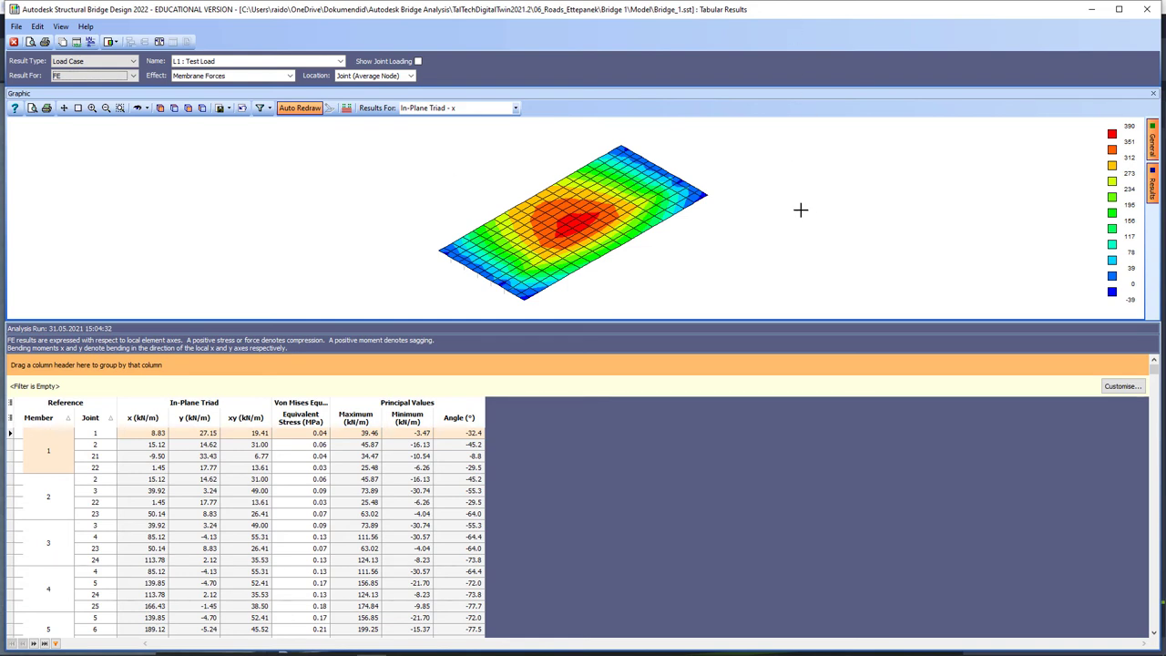
click(1146, 11)
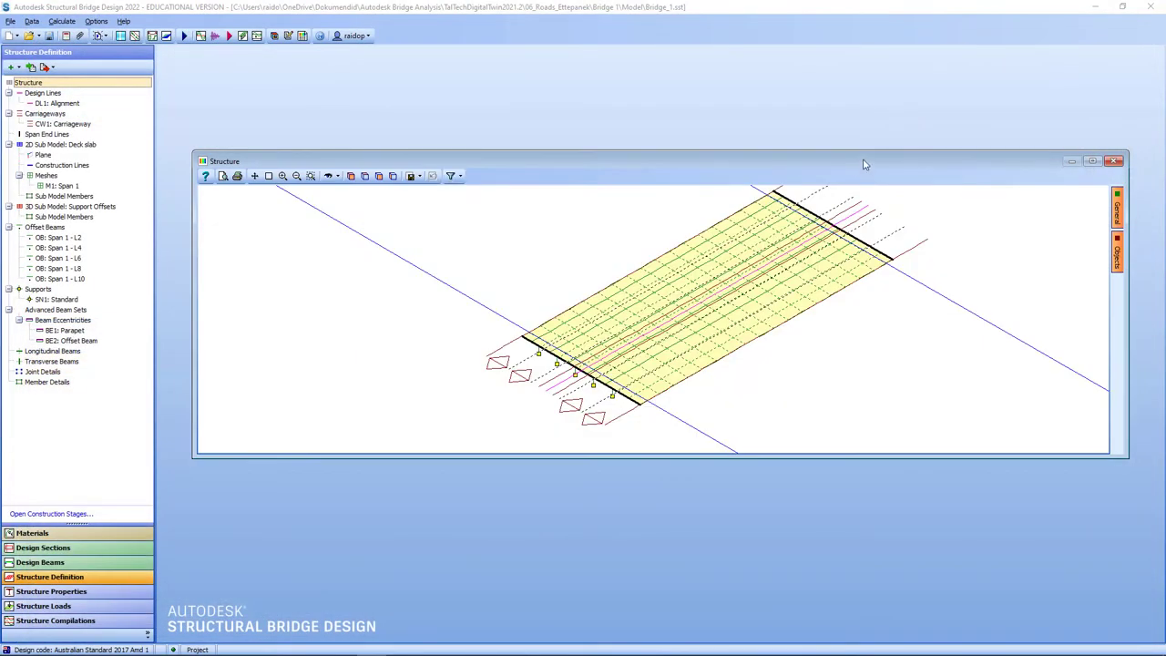
click(1113, 160)
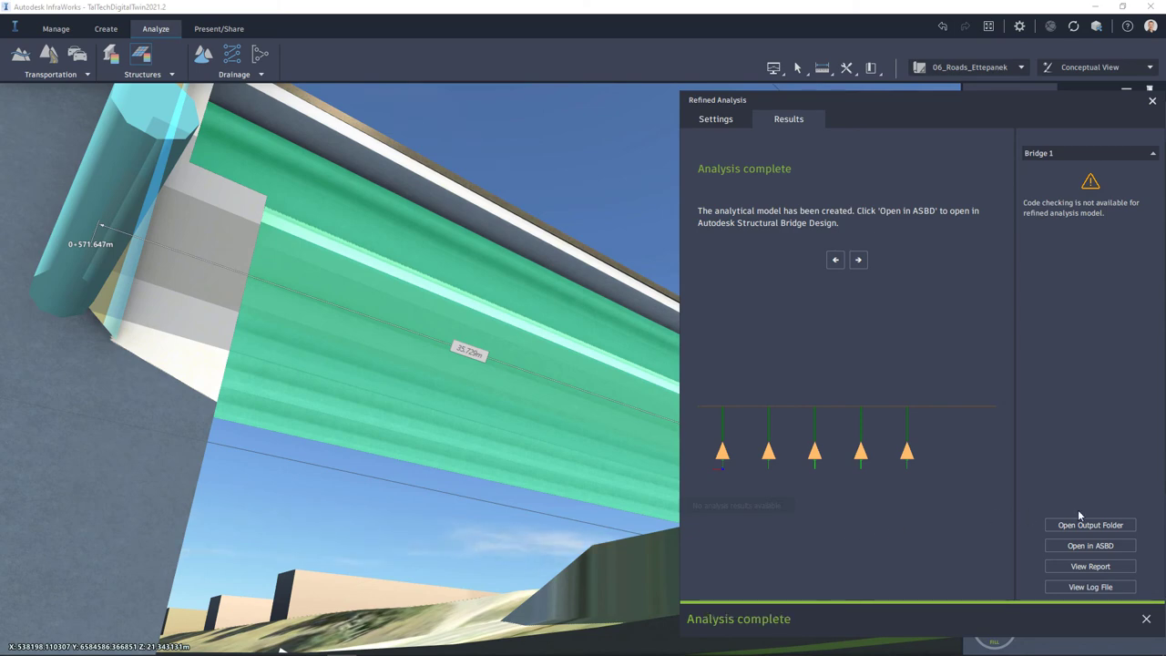
Check the Model folder in Bridge 1's analysis output and open the Bridge_1.pdf report from the Report folder
click(1104, 530)
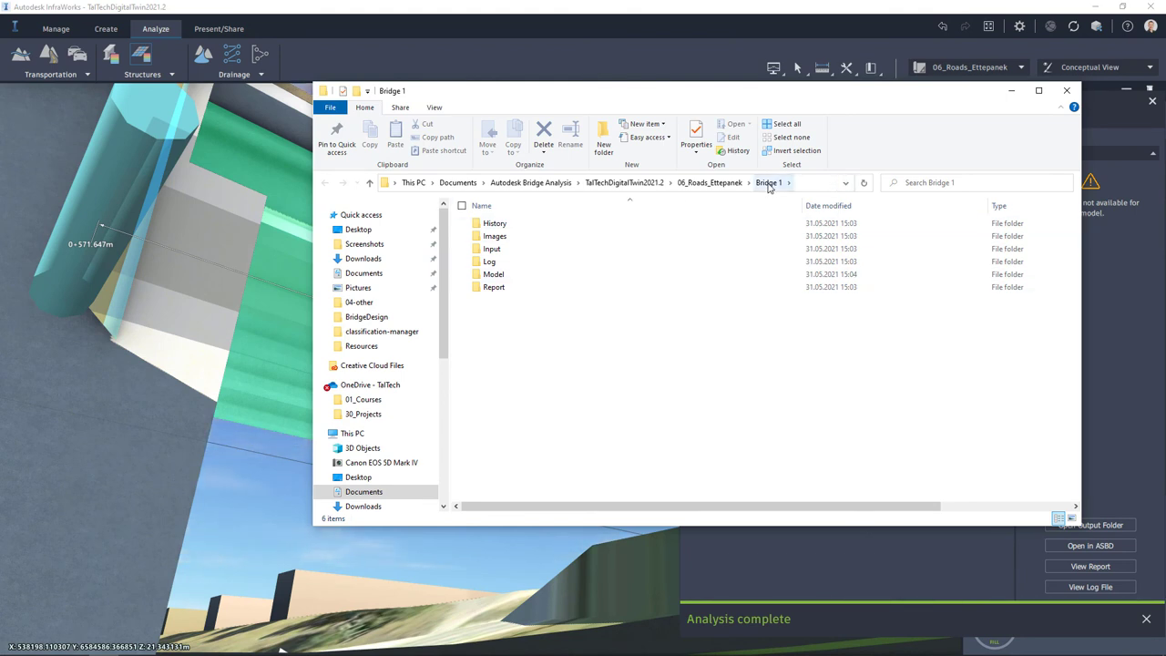
double_click(494, 274)
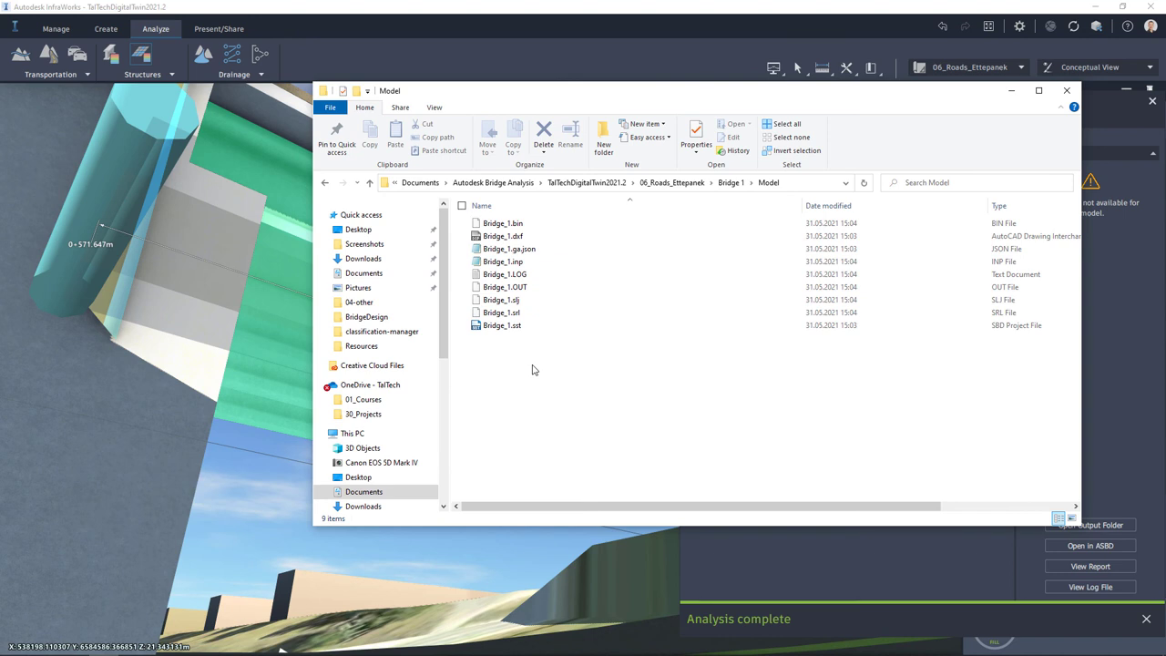
key(alt+Up)
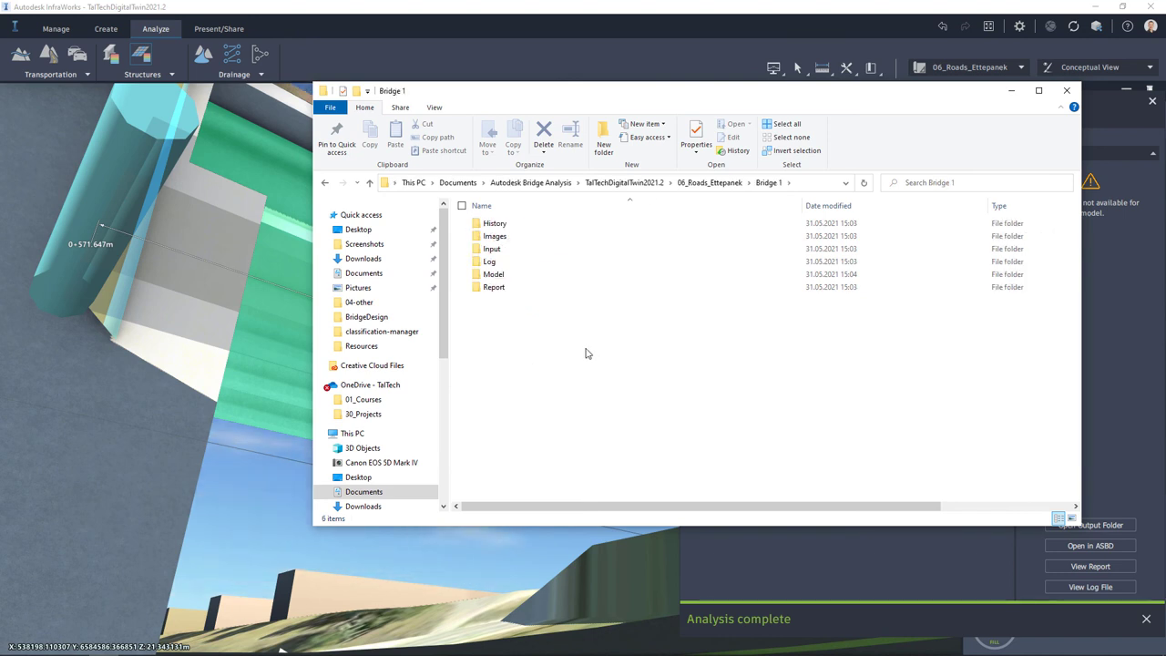
double_click(495, 288)
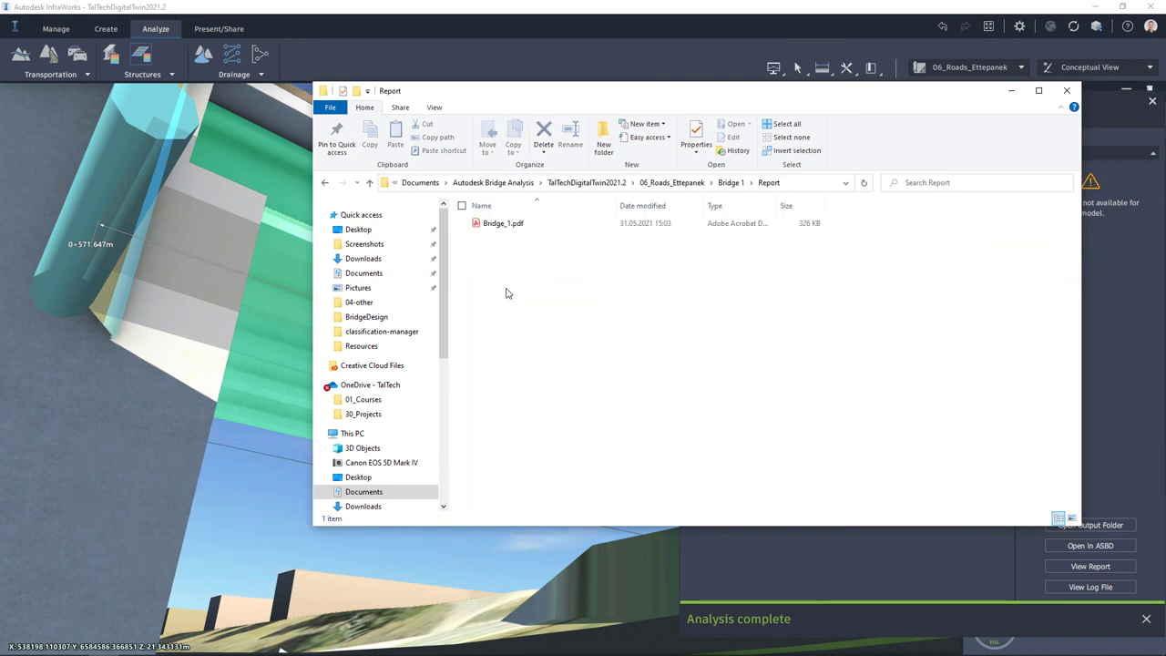
double_click(504, 224)
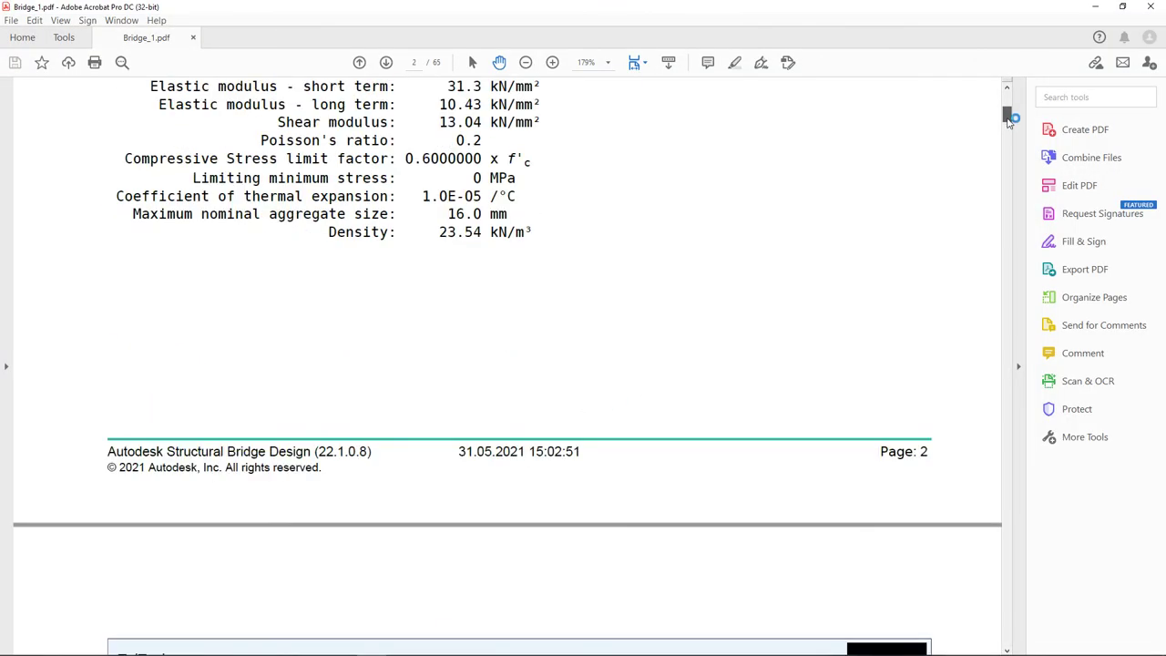